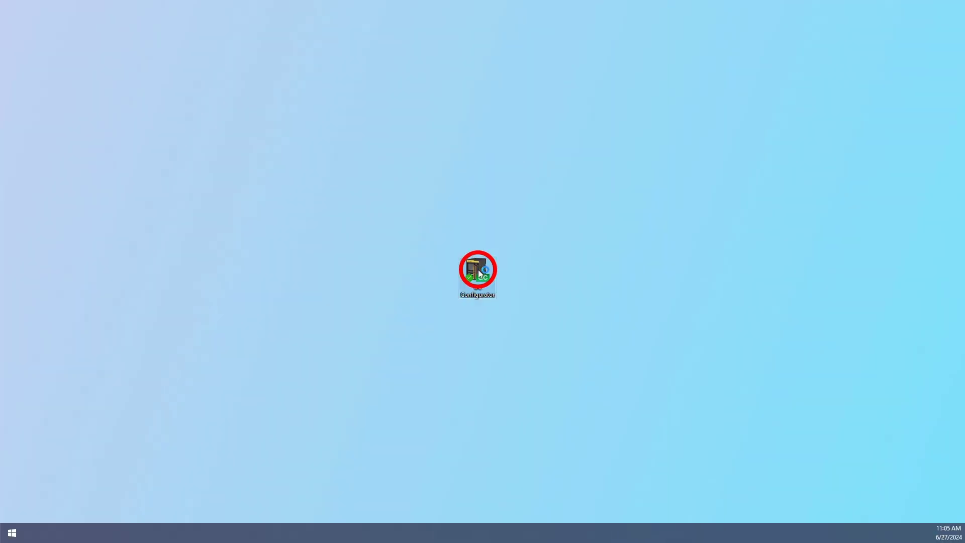
Step: Launch GC Configurator and create a new configuration file for the GC-1000 Main Controller in Standard mode
double_click(478, 269)
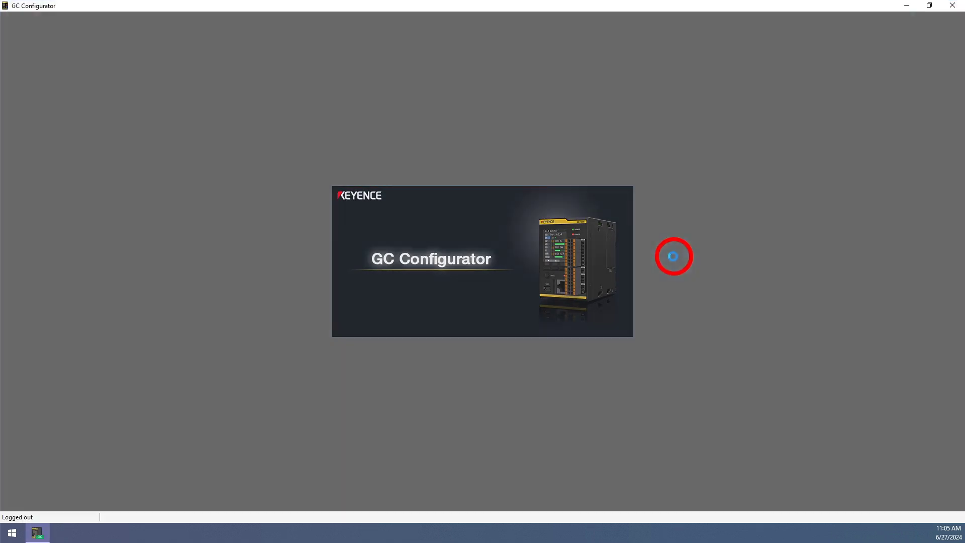
left_click(442, 222)
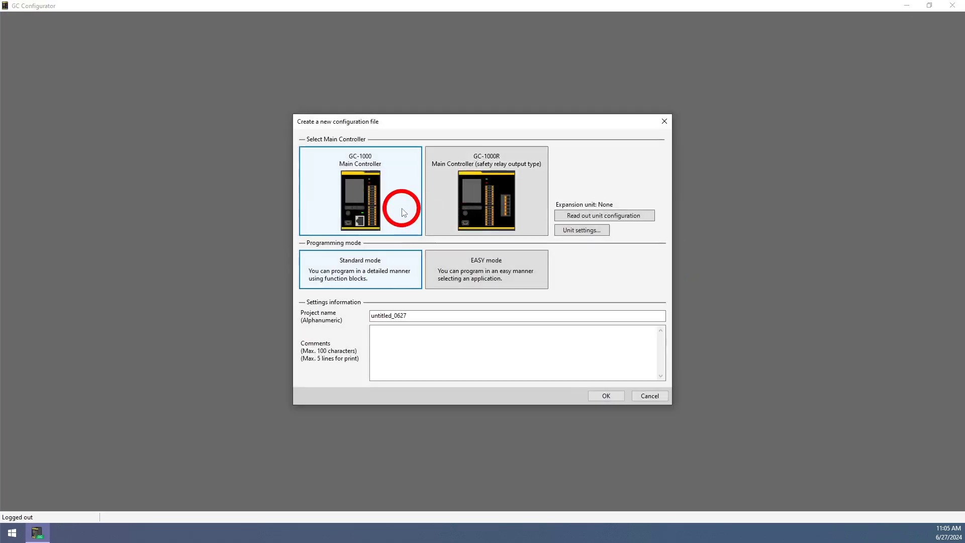
left_click(606, 396)
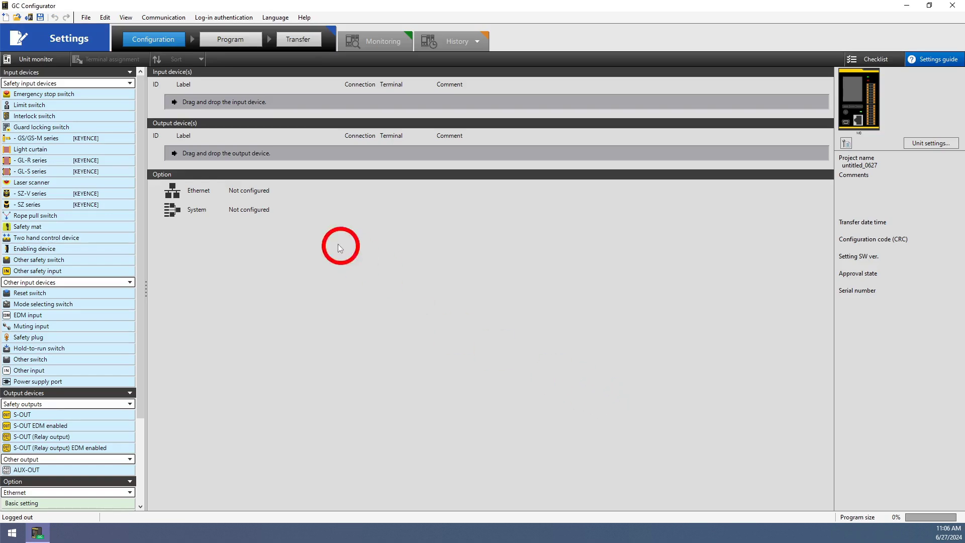
Step: Add a GS/GS-M series safety input, an S-OUT safety output and an Other input to the configuration
double_click(84, 143)
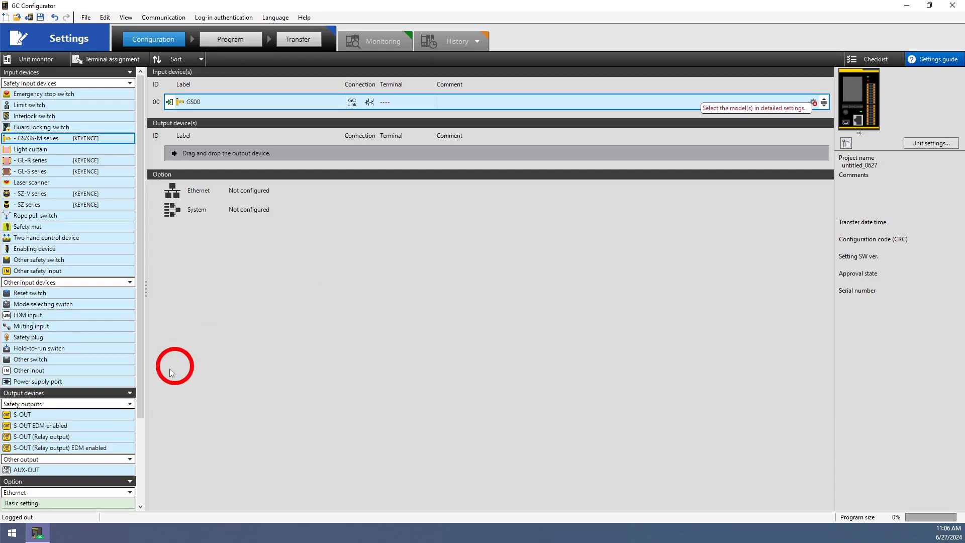
double_click(74, 415)
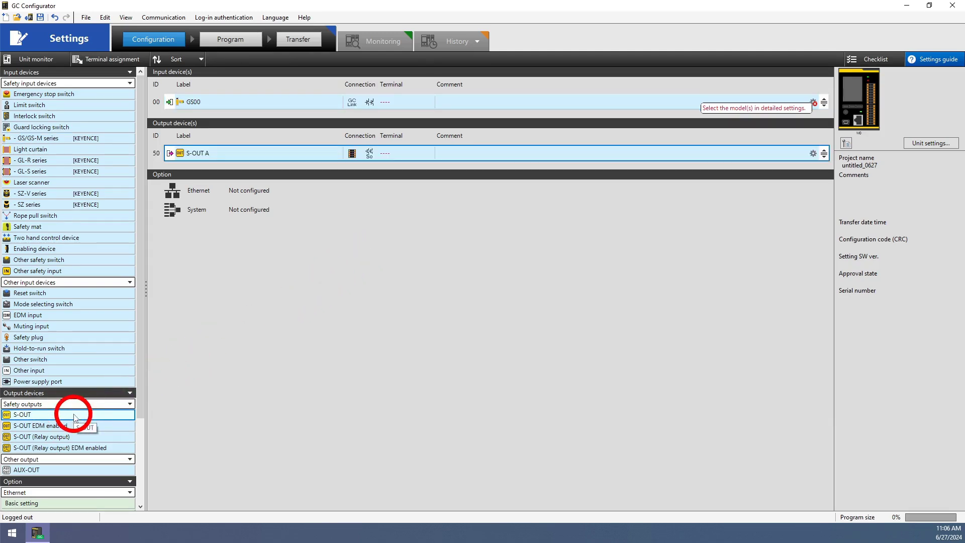
double_click(60, 370)
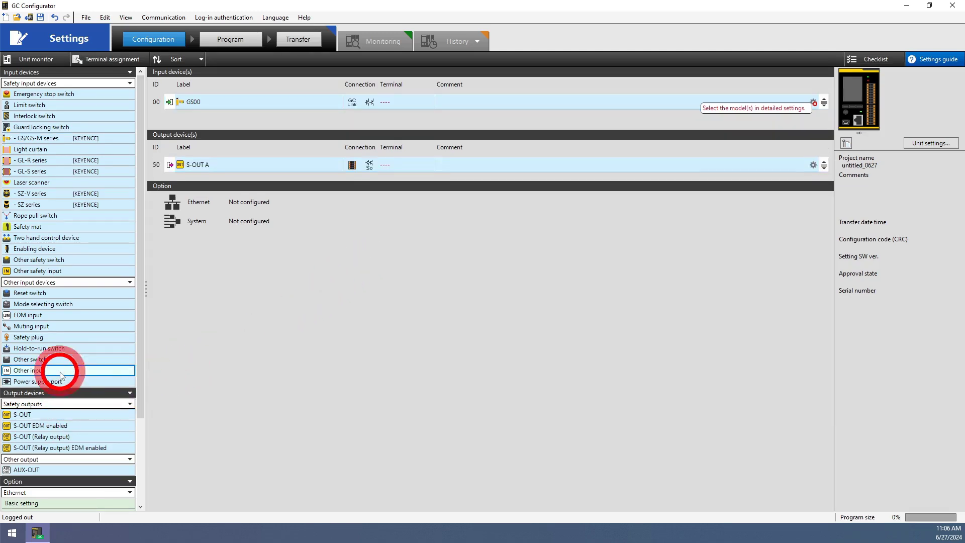
Step: Label the Other input "unlock PB" and the GS/GS-M series input "safety interlocks"
left_click(218, 121)
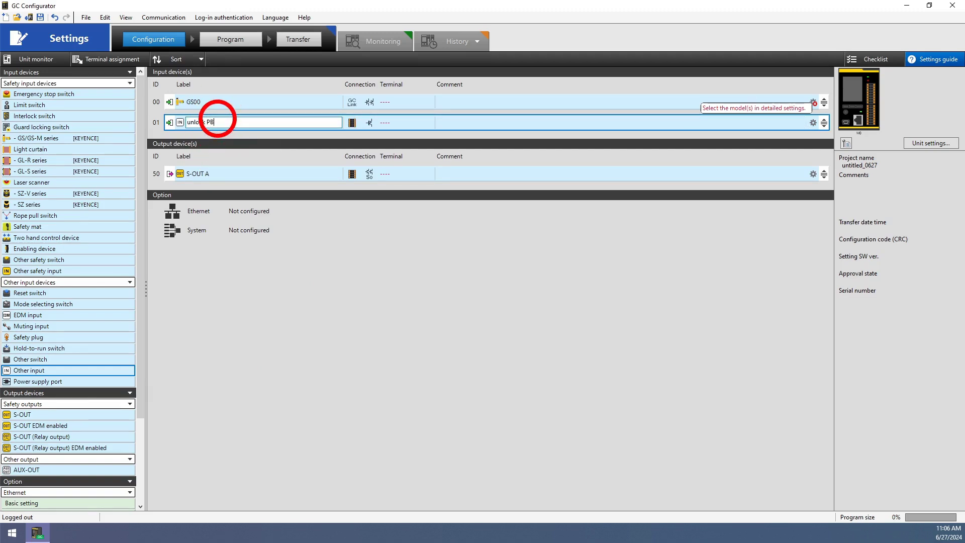
left_click(218, 103)
left_click(217, 103)
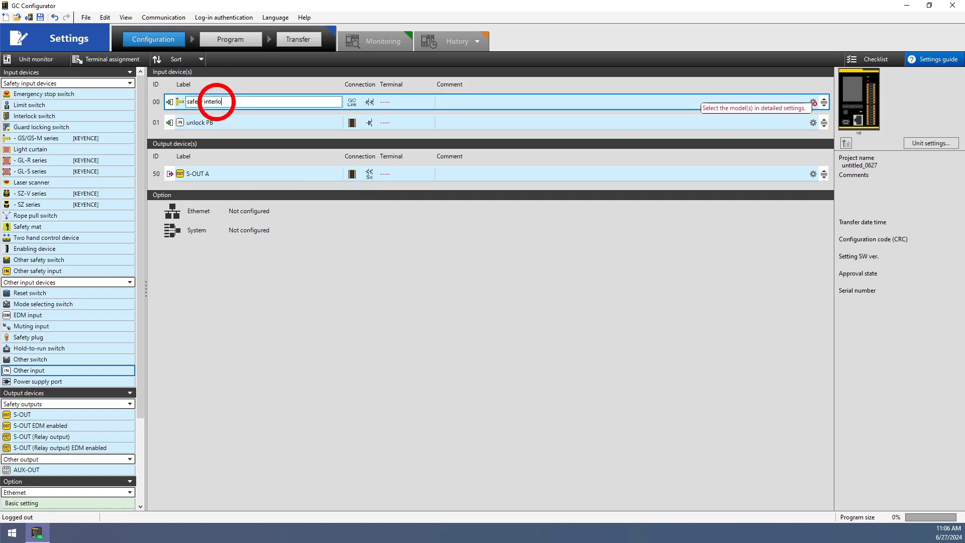
left_click(361, 256)
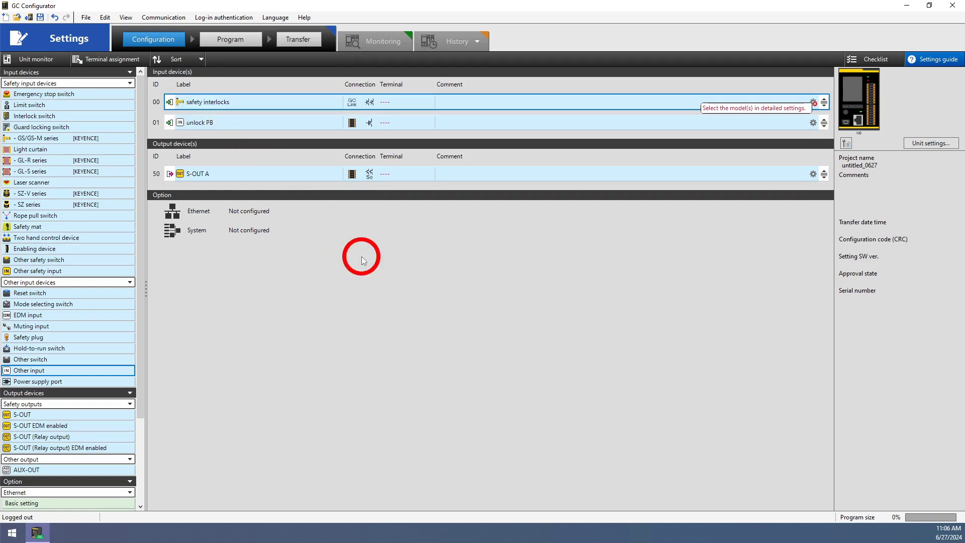
Step: Set the safety interlocks' connection destination to GC-Link port and assign them to Port A
left_click(363, 141)
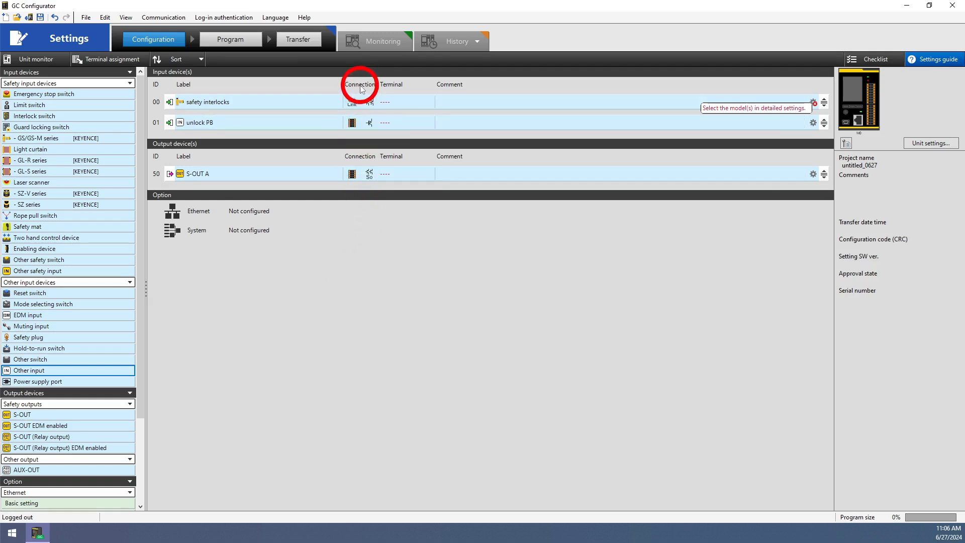
left_click(351, 100)
left_click(350, 100)
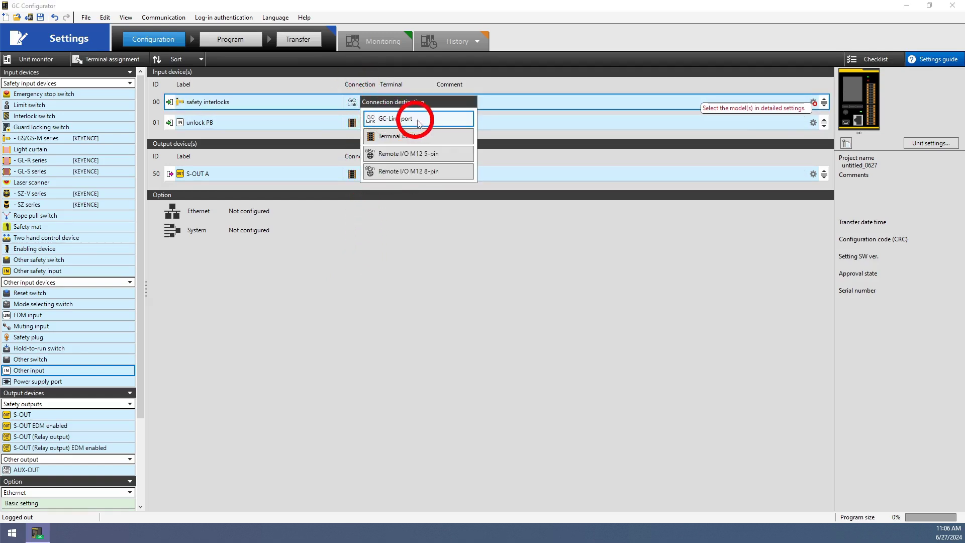
left_click(454, 124)
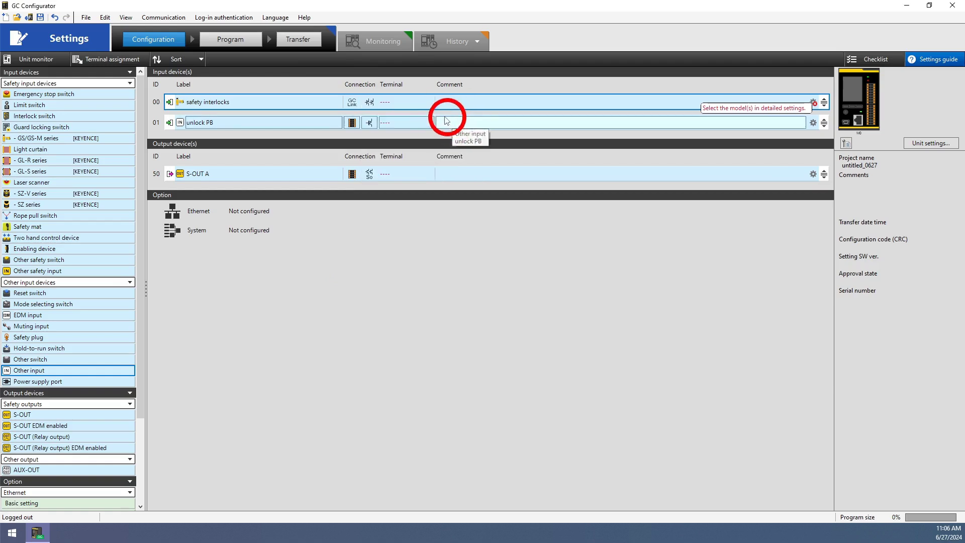
left_click(416, 104)
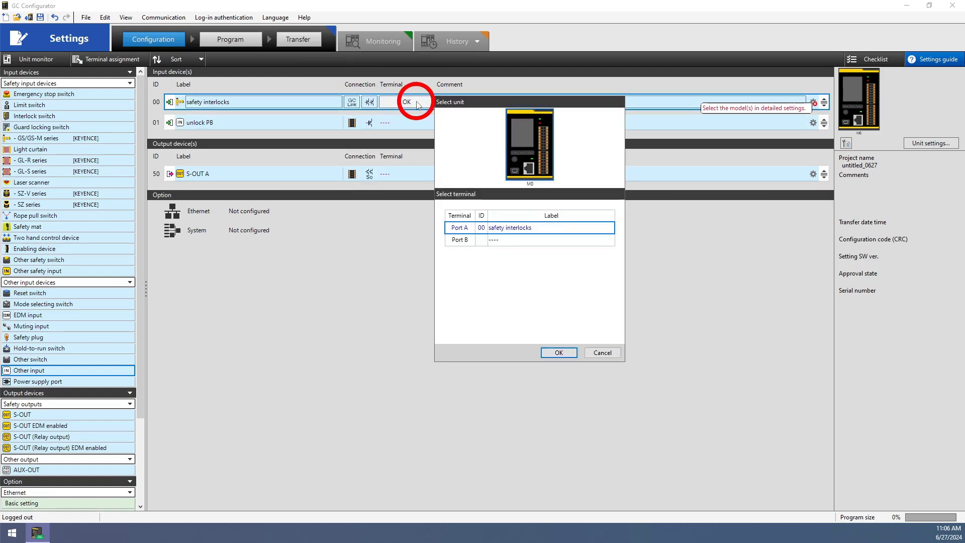
left_click(508, 240)
left_click(507, 229)
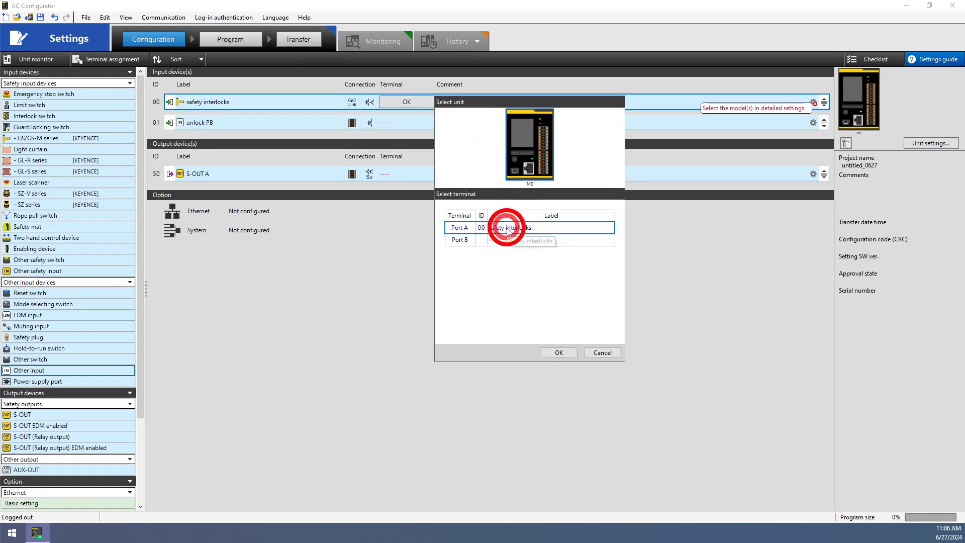
left_click(558, 353)
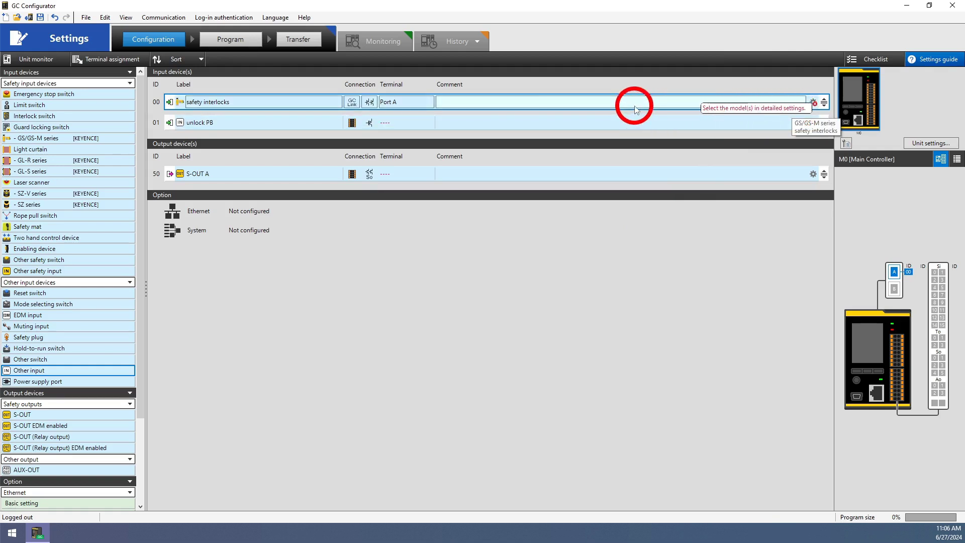
Step: Open the detailed settings of the safety interlocks and read out the connected unit configuration from GS
left_click(813, 103)
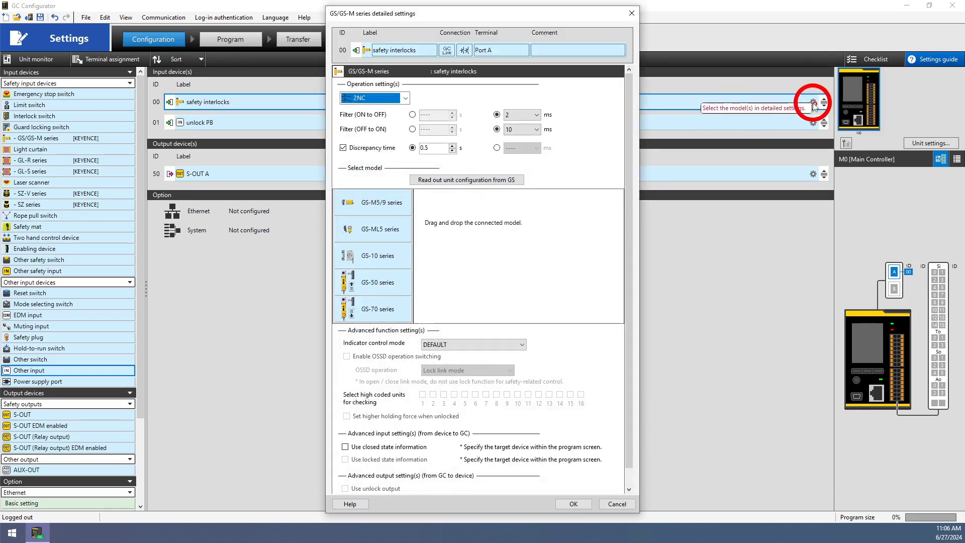
left_click(507, 181)
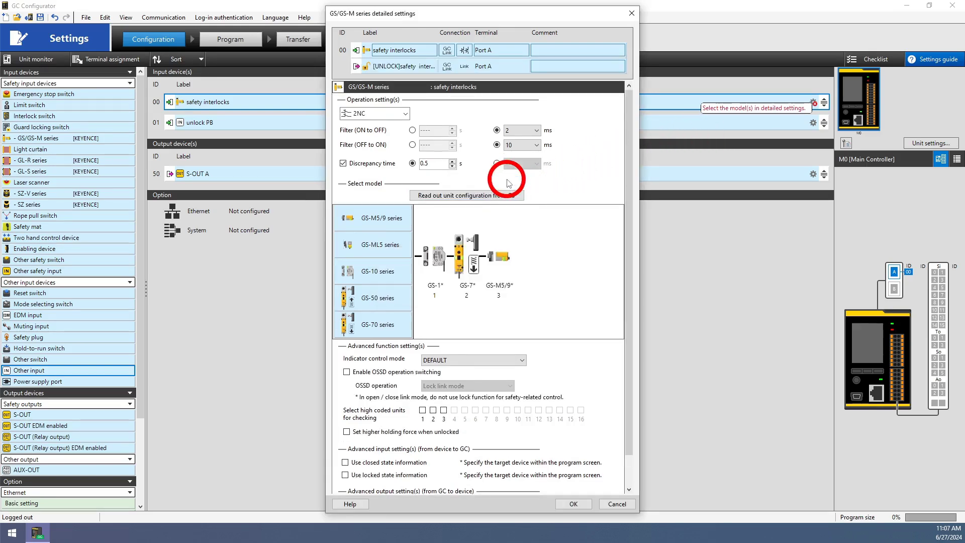
left_click_drag(369, 232, 578, 271)
left_click_drag(375, 284, 577, 319)
left_click_drag(525, 227, 582, 274)
right_click(561, 250)
left_click(587, 257)
left_click(423, 286)
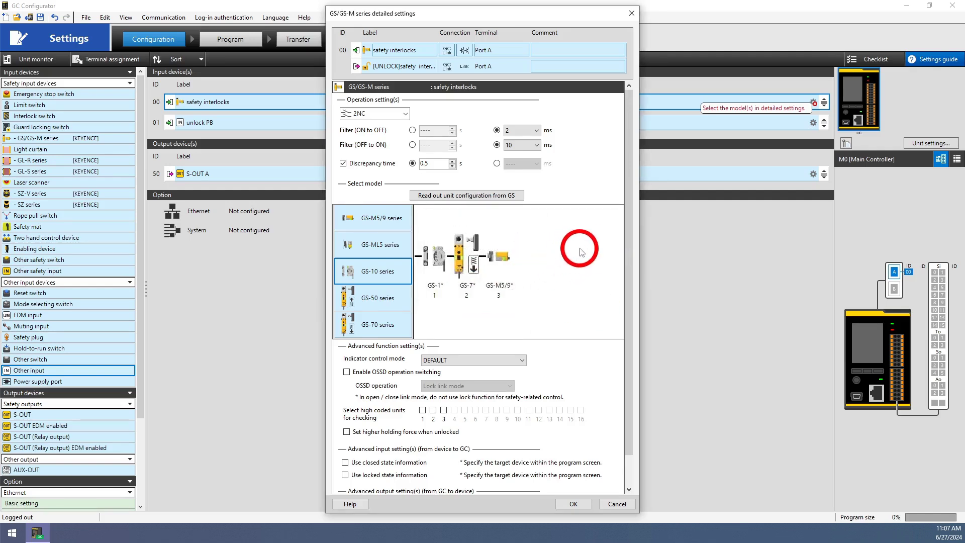
Step: Accept the GS/GS-M series detailed settings with the unlock output in use
scroll(578, 249, "down", 2)
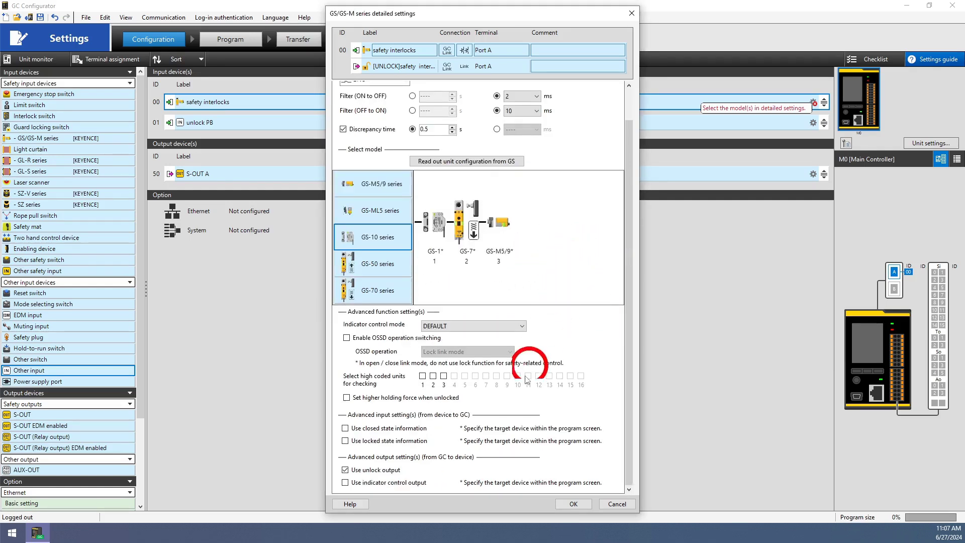
left_click(573, 503)
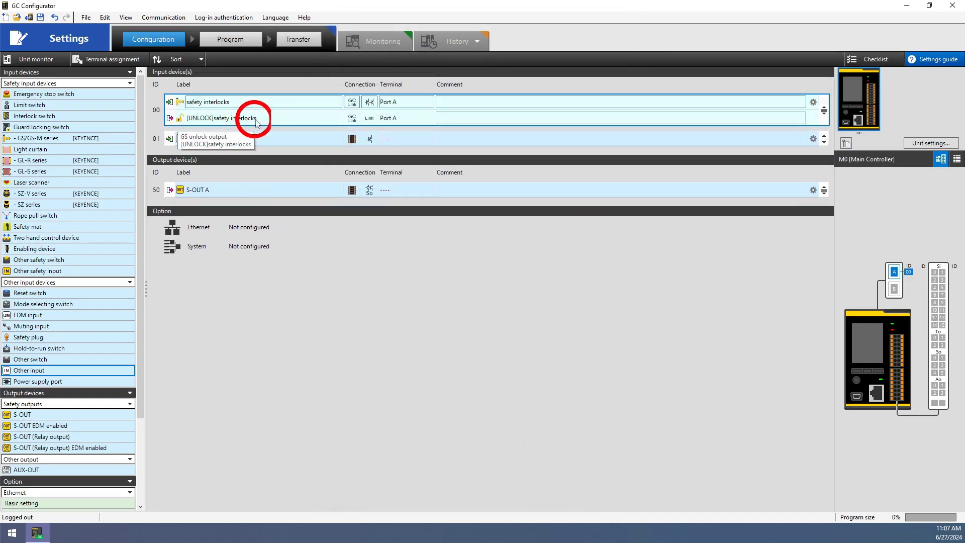
left_click(377, 282)
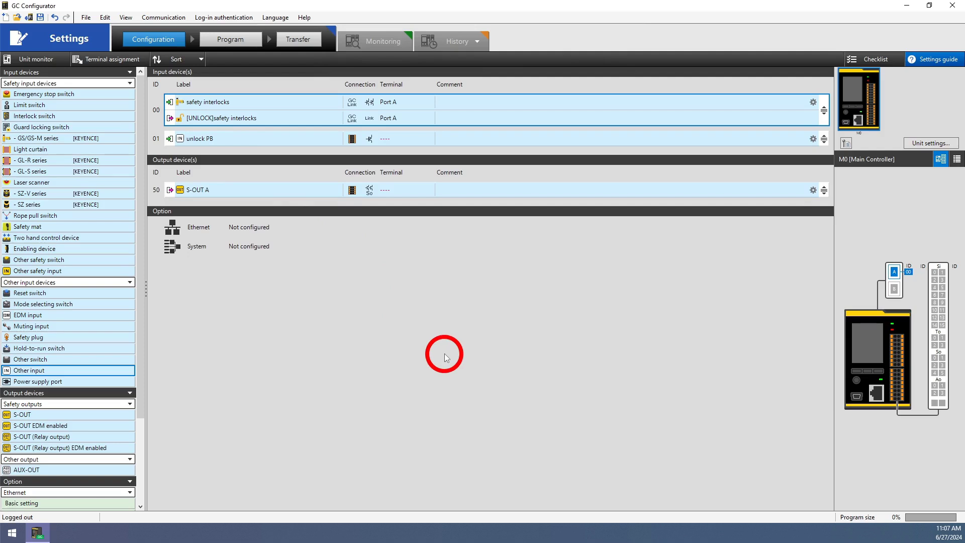
Step: Assign unlock PB to terminal Si0 and S-OUT A to terminals So0 and So1 on the main controller
left_click(391, 138)
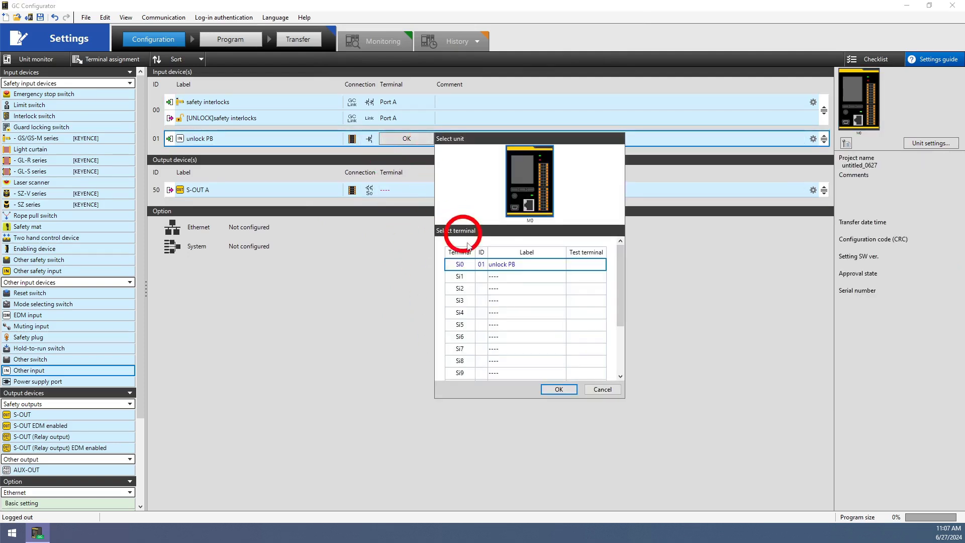
left_click(563, 394)
left_click(406, 190)
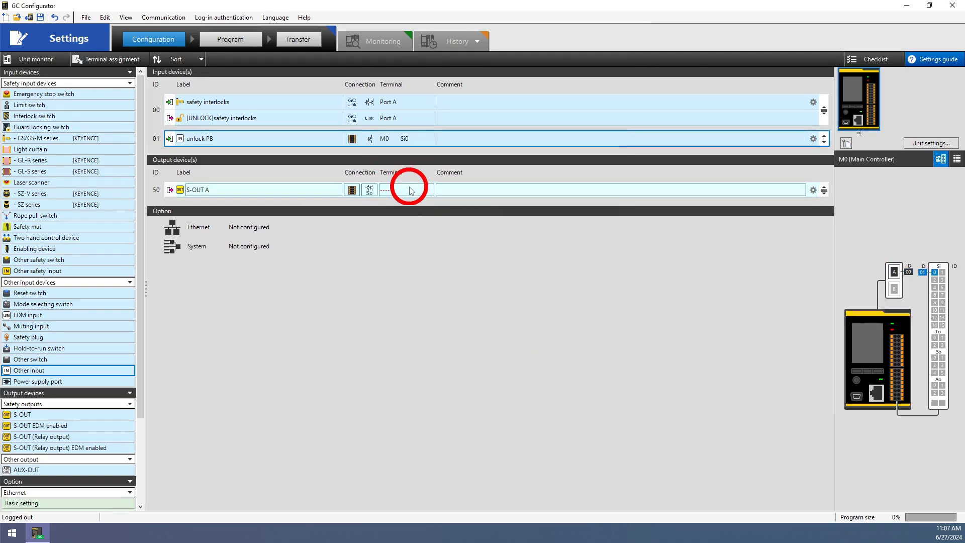
left_click(569, 442)
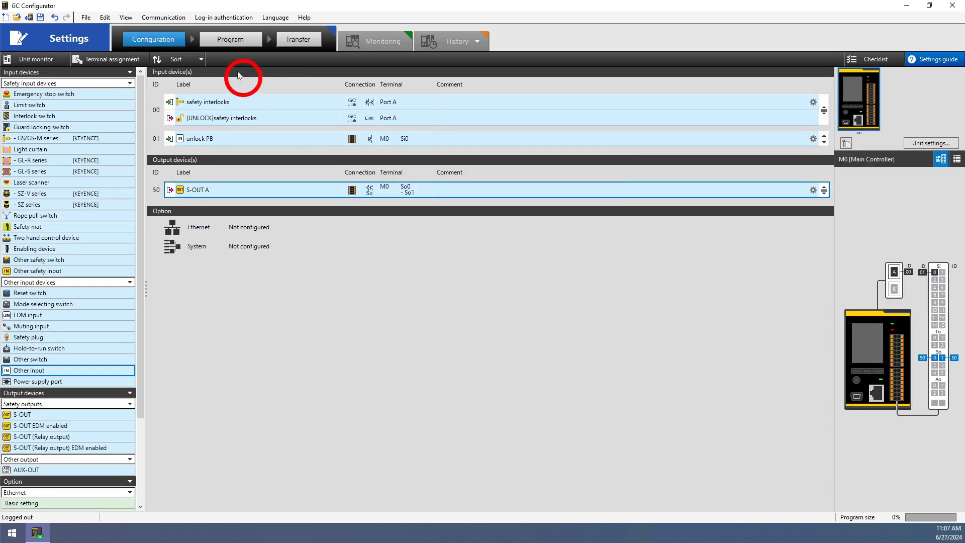
Step: Insert the registered input and output devices in the program, placing S-OUT A beside safety interlocks and the unlock output beside unlock PB
left_click(233, 40)
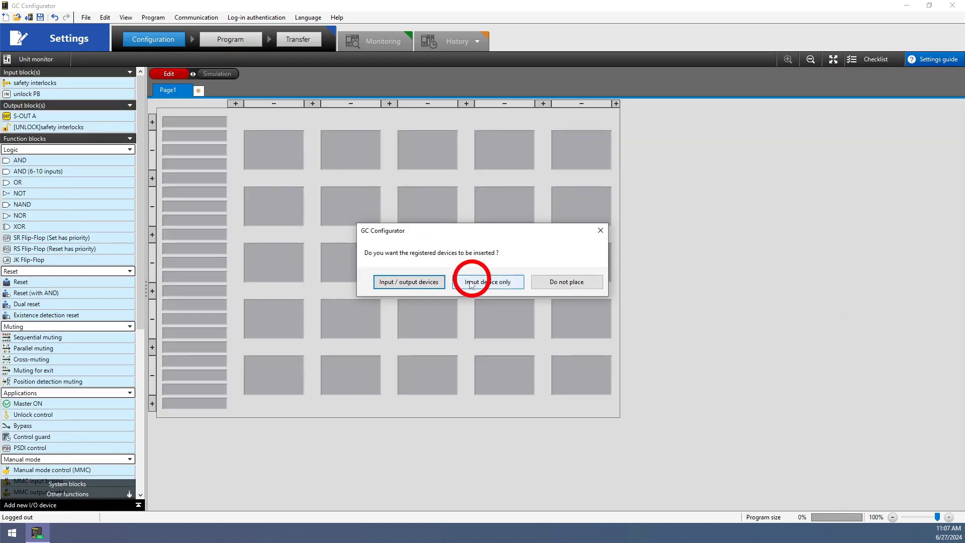
left_click(381, 283)
left_click_drag(194, 156, 201, 209)
left_click_drag(193, 134, 196, 151)
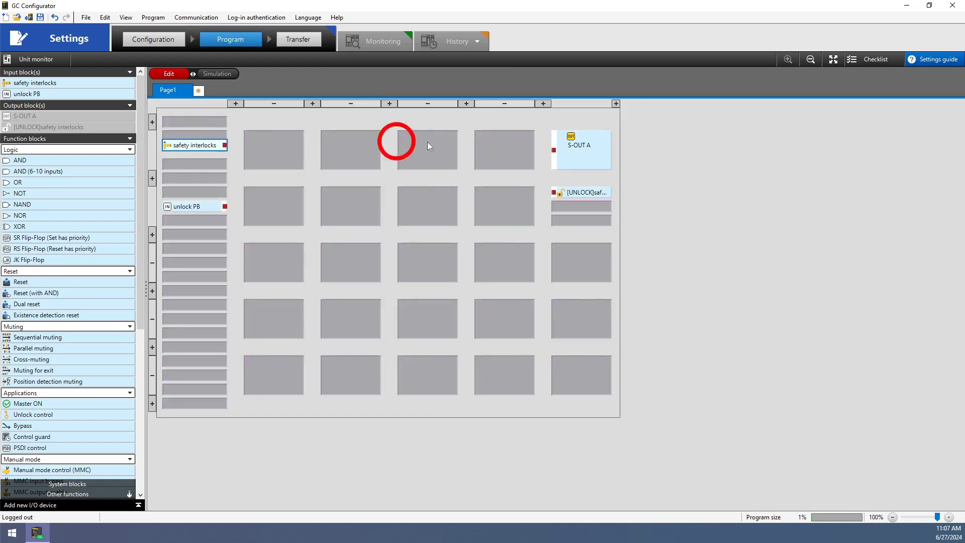
left_click_drag(566, 147, 246, 150)
left_click_drag(548, 195, 274, 206)
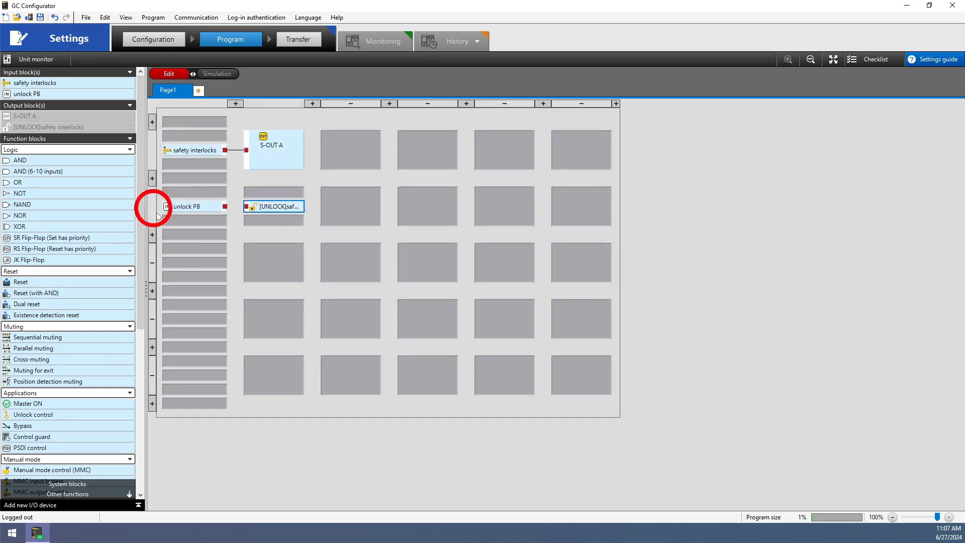
Step: Try a NOT block between unlock PB and the [UNLOCK]safety interlocks output, and delete it
left_click_drag(269, 211, 347, 207)
left_click_drag(71, 198, 323, 206)
left_click(277, 219)
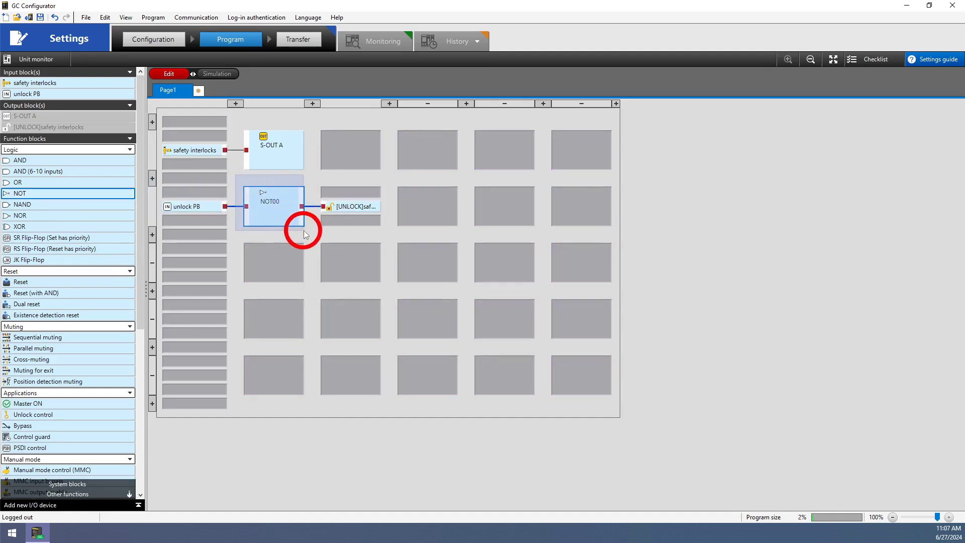
right_click(288, 207)
left_click(314, 212)
left_click(465, 289)
Step: Connect unlock PB directly to the [UNLOCK]safety interlocks output
left_click_drag(225, 206, 271, 206)
Step: Transfer the settings to the GC without saving the file, logging in with the responsible personnel password
left_click(287, 47)
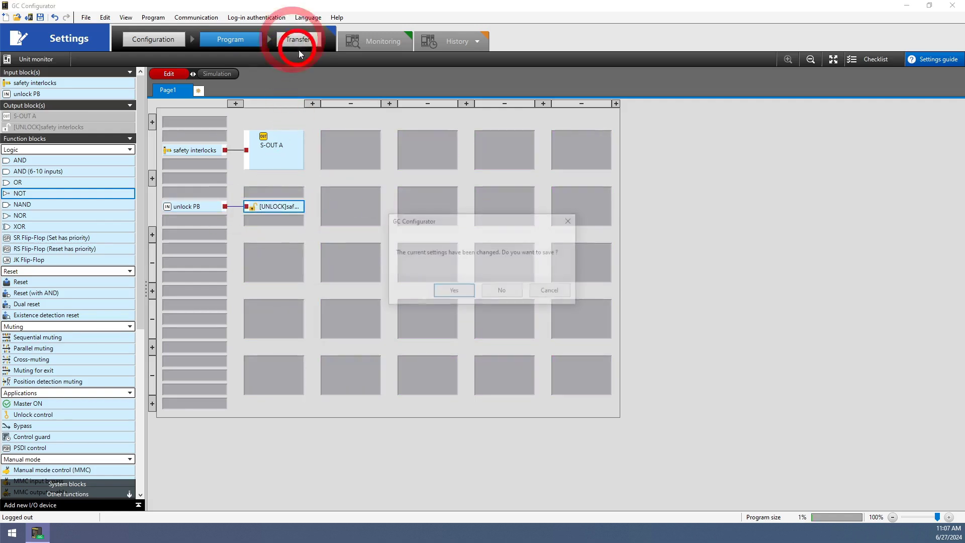
left_click(492, 291)
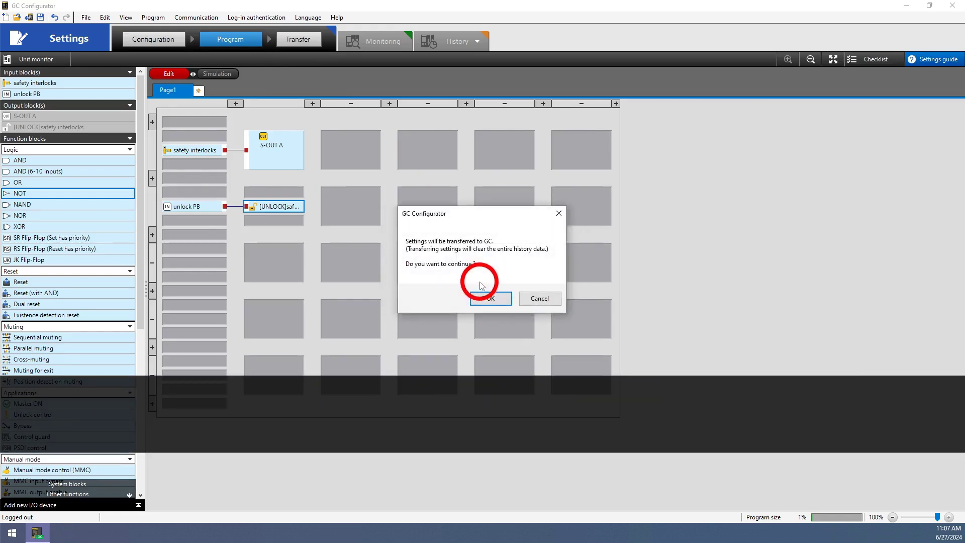
left_click(483, 295)
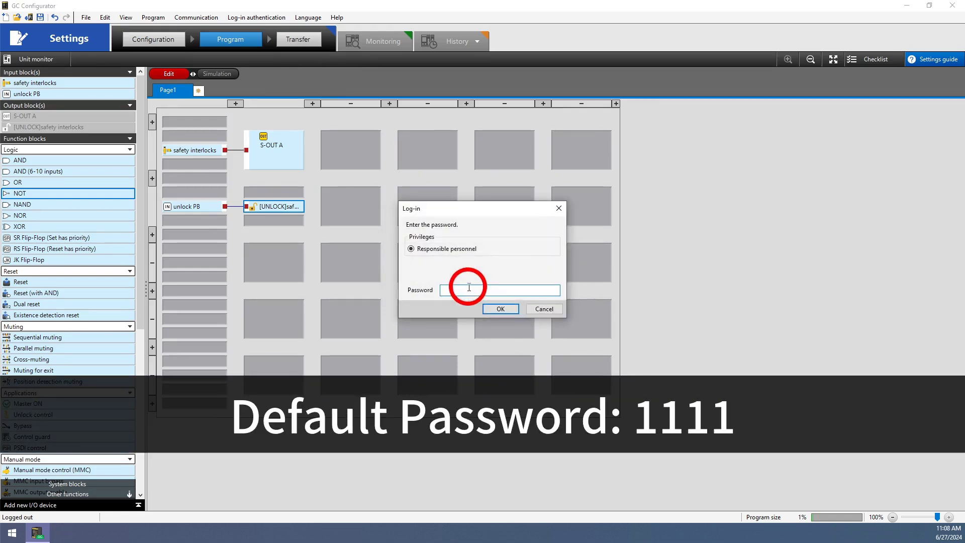
left_click(493, 308)
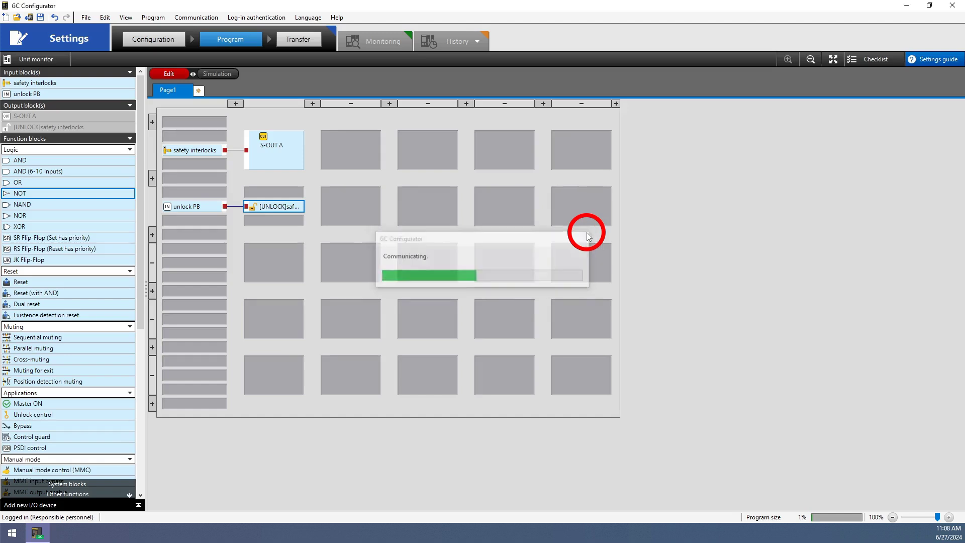
Step: Approve the transferred configuration and set the GC to RUN
left_click_drag(675, 162, 674, 382)
left_click(631, 376)
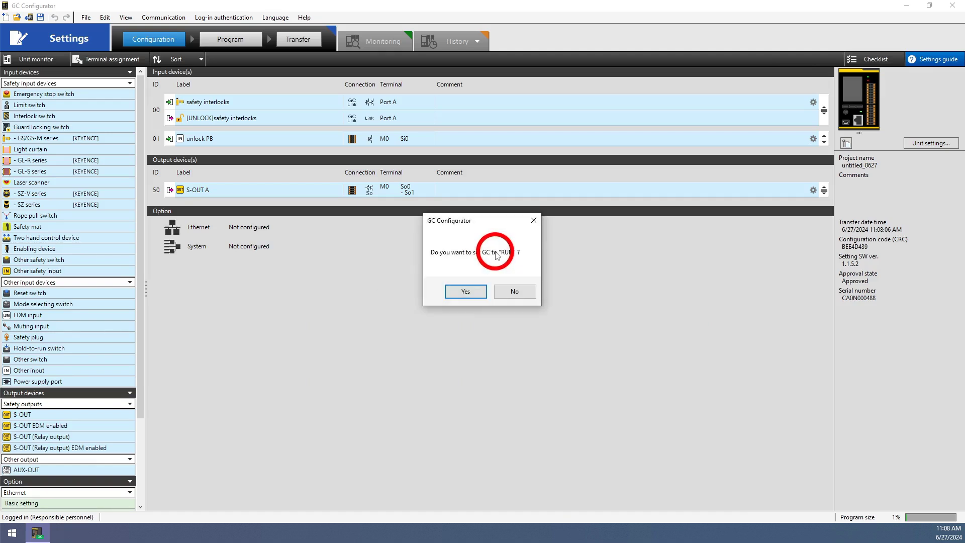
left_click(467, 292)
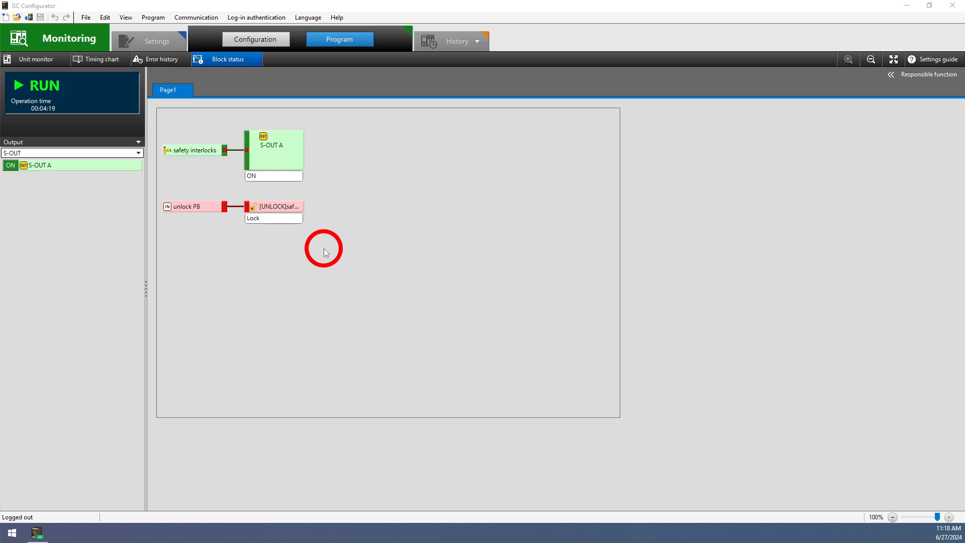
Step: Examine the detection and locked states of the connected GS units on Port A in the unit monitor
left_click(46, 60)
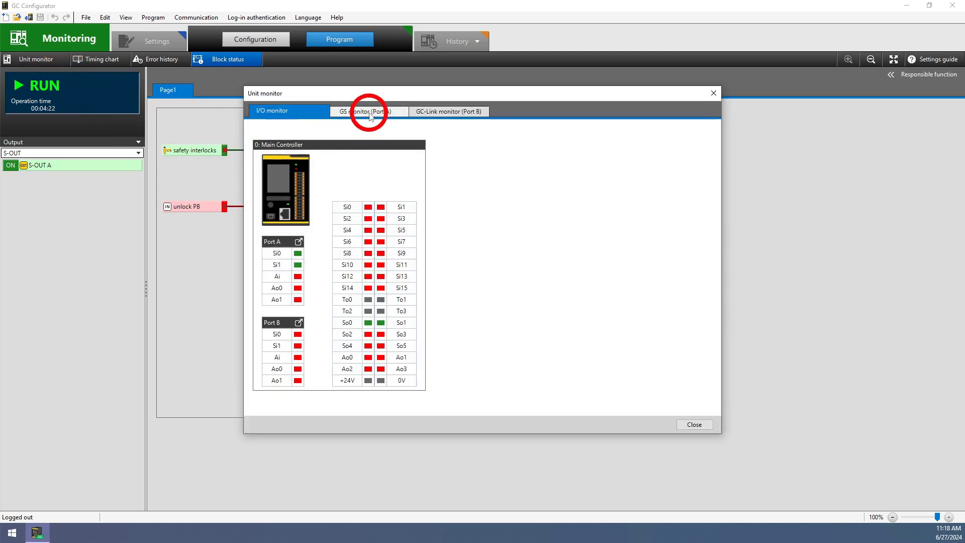
left_click(370, 112)
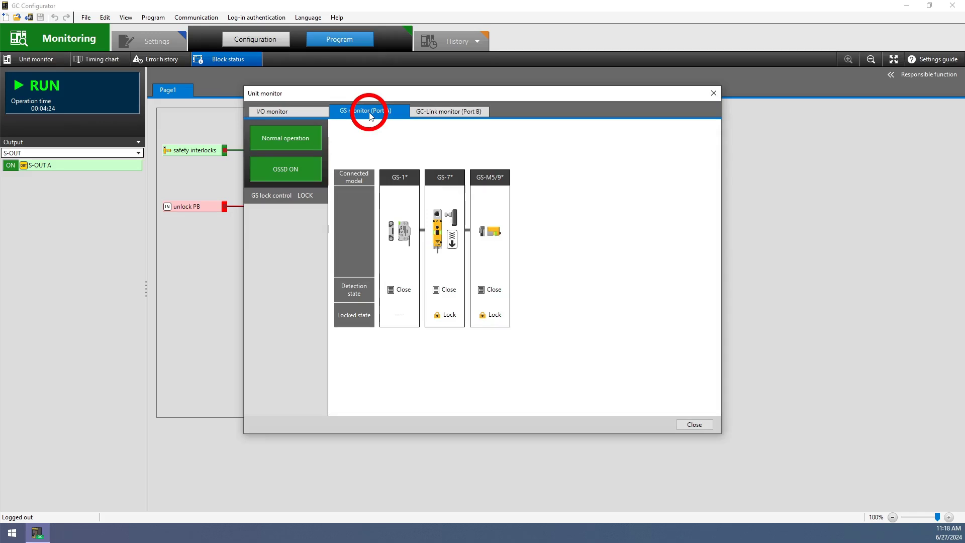
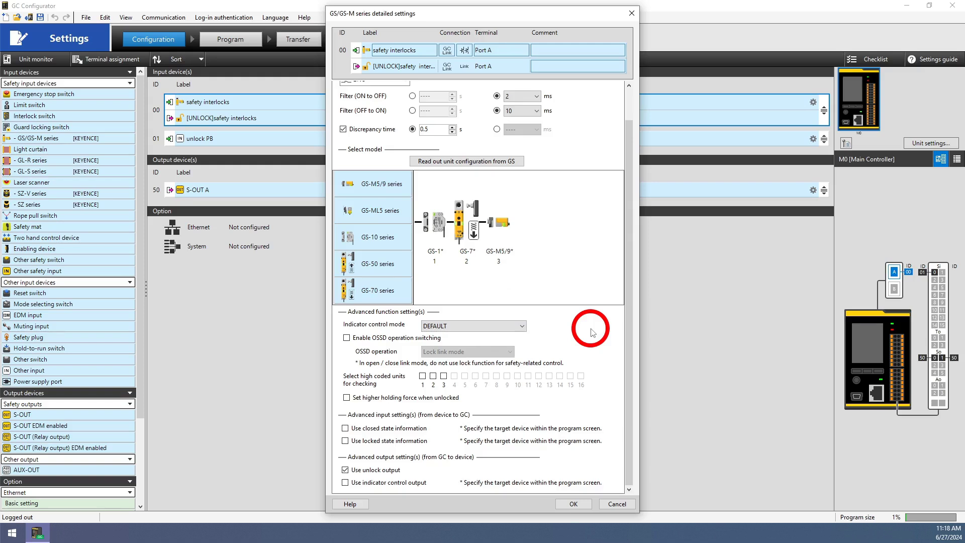
Step: Try Open / close link mode for the interlocks' OSSD operation, restore Lock link mode and disable OSSD operation switching
left_click(347, 338)
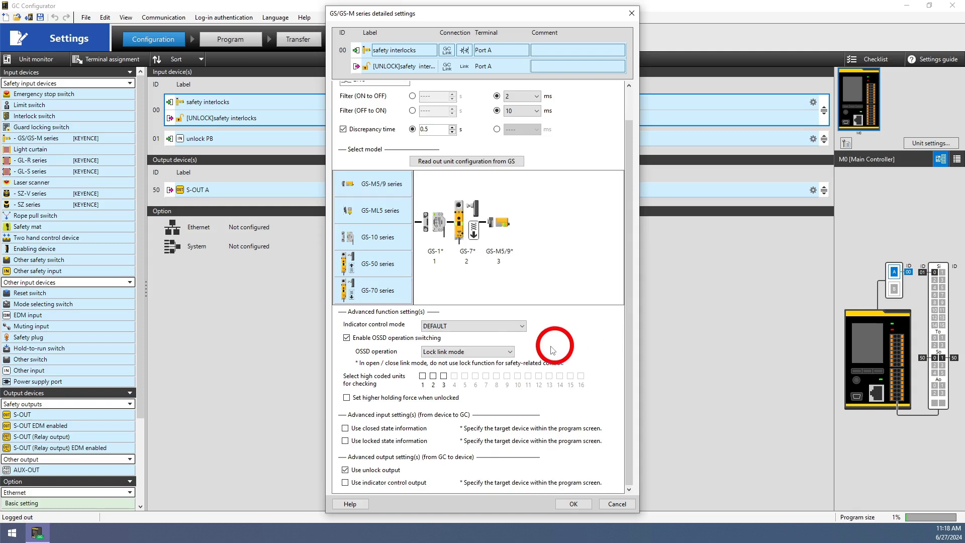
left_click(509, 352)
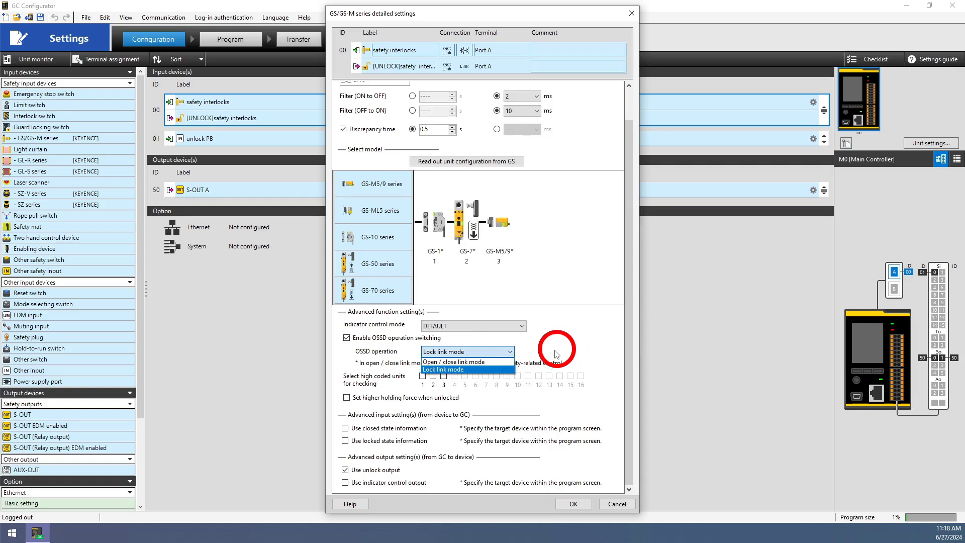
left_click(496, 362)
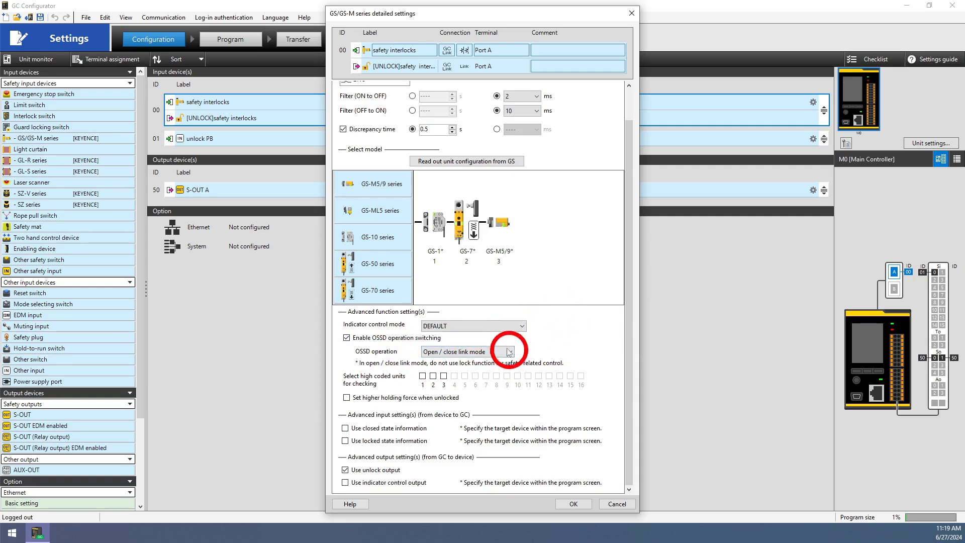
left_click(472, 354)
left_click(463, 371)
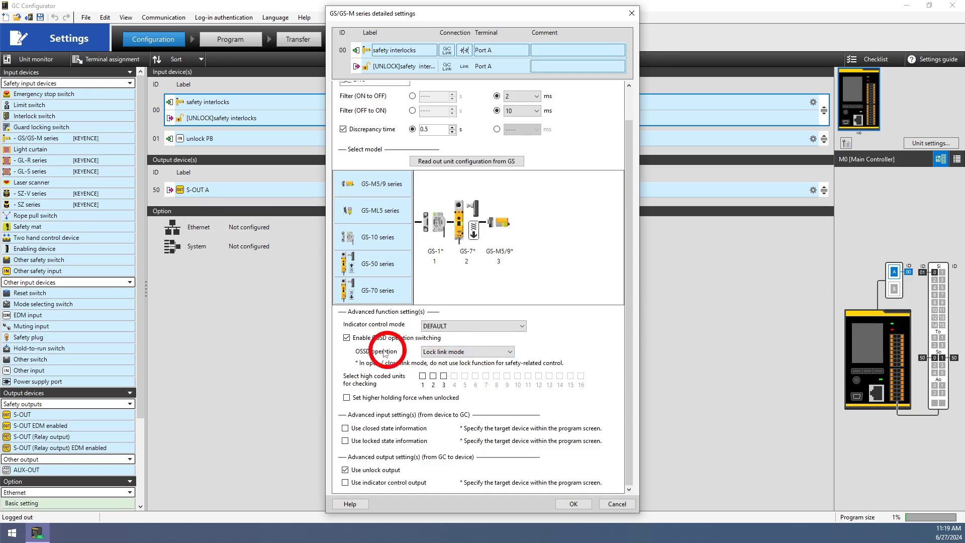
left_click(347, 337)
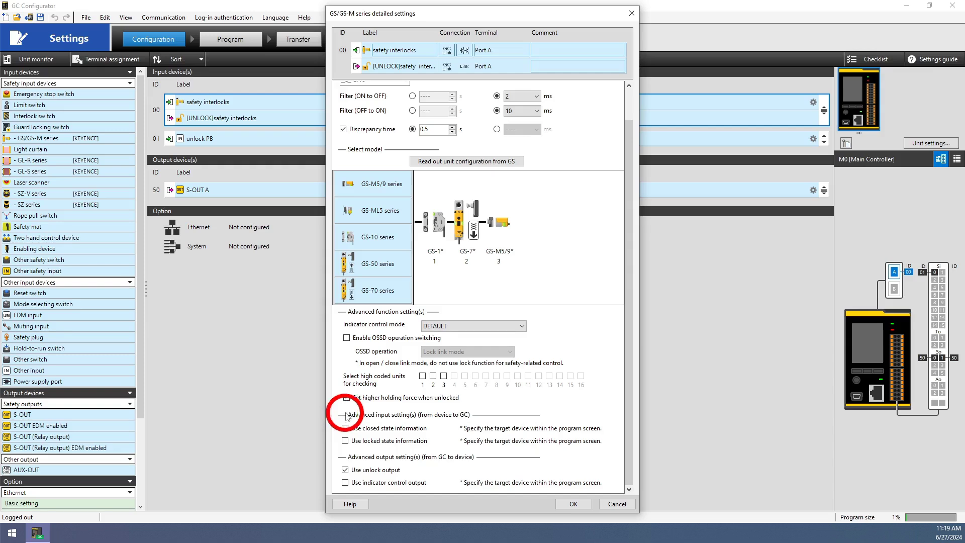
Step: Try high coded unit checking for units 1 to 3 and the higher holding force when unlocked, and clear these options
left_click(423, 376)
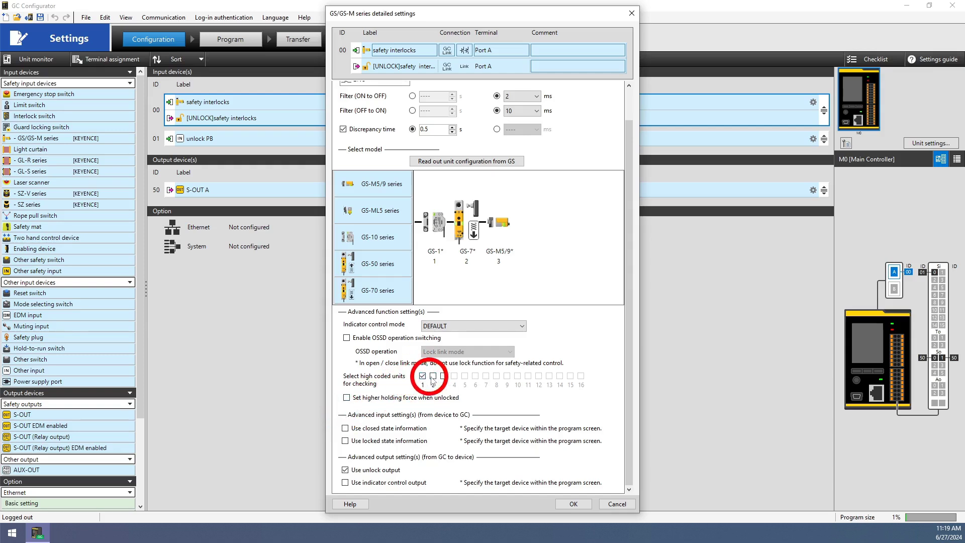
left_click(432, 376)
left_click(443, 376)
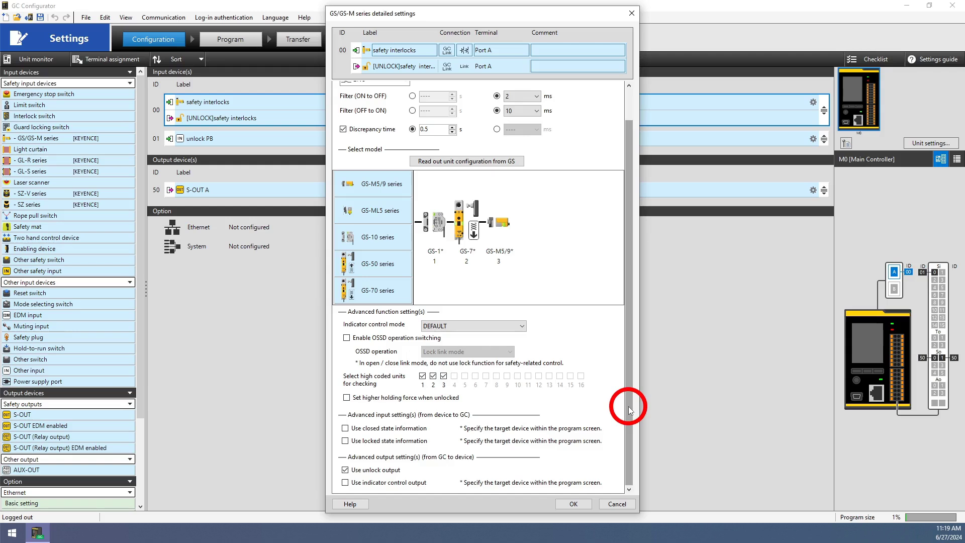
left_click(444, 377)
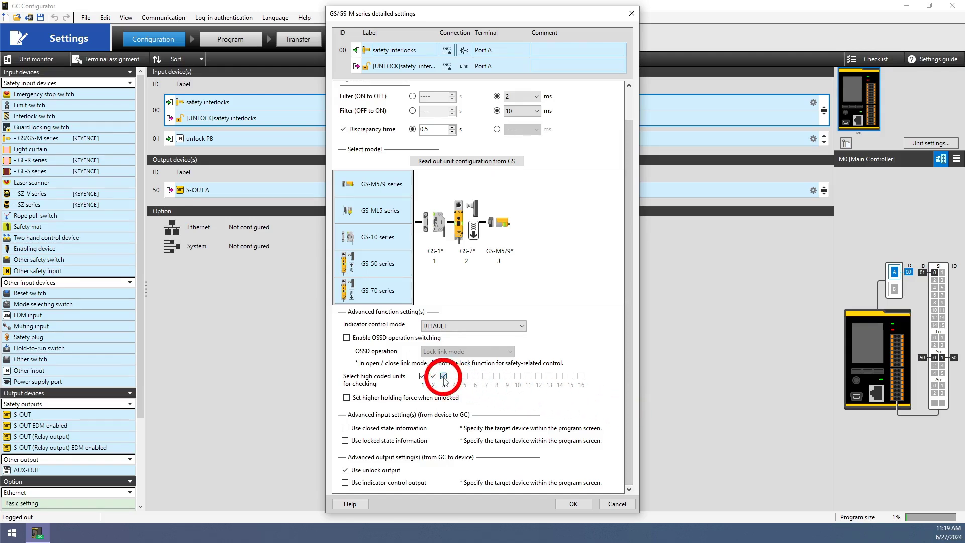
left_click(433, 376)
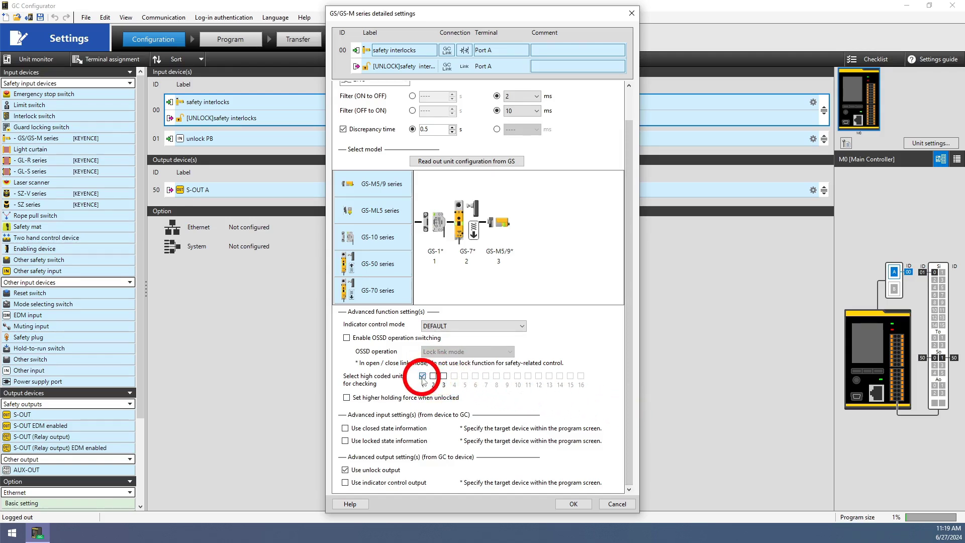
left_click(422, 376)
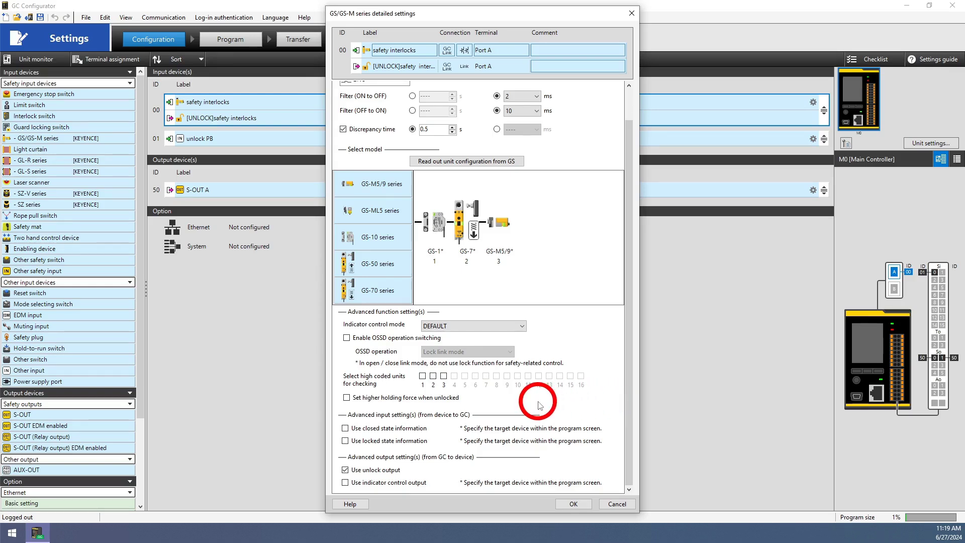
left_click(346, 398)
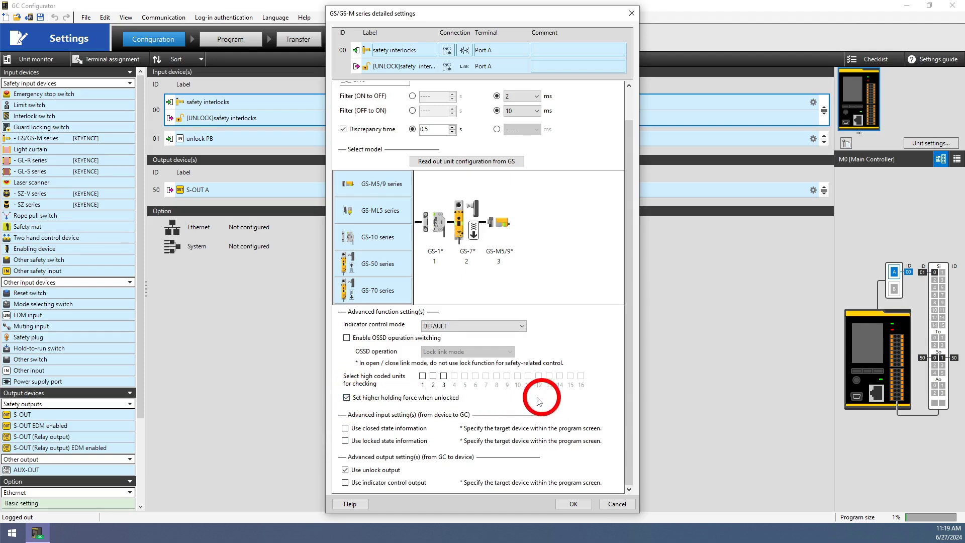
left_click(346, 398)
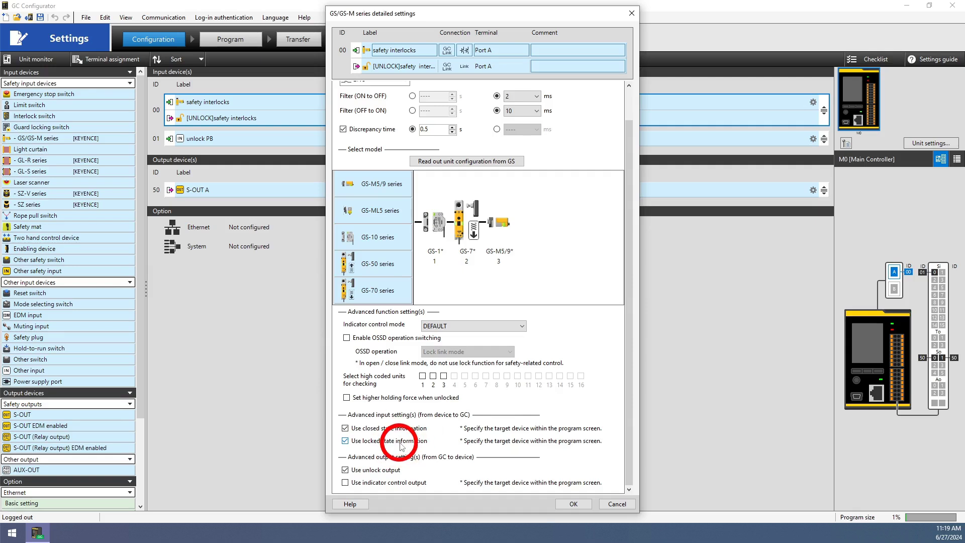
Step: Apply the use of closed and locked state information to the safety interlocks, and add GS closed state and GS locked state blocks to the program
left_click(574, 503)
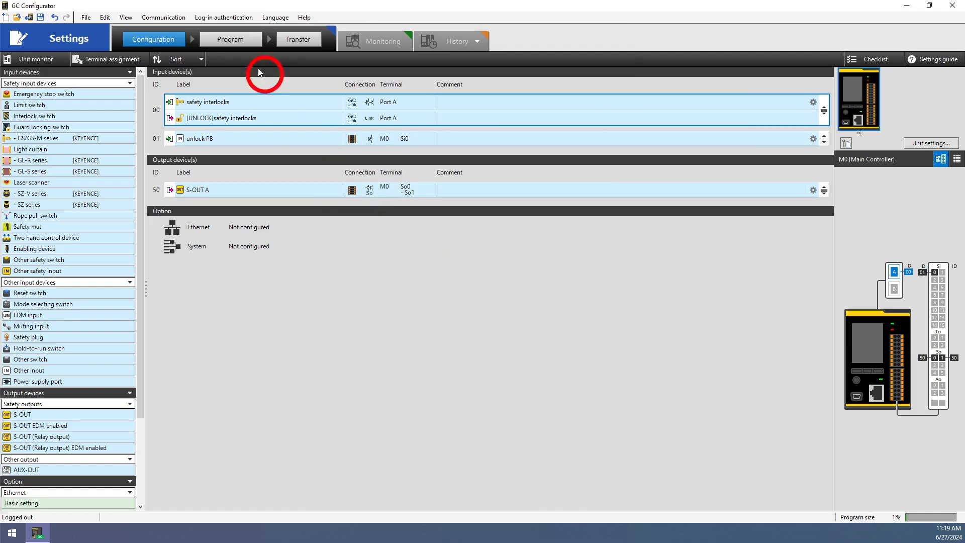
left_click(221, 40)
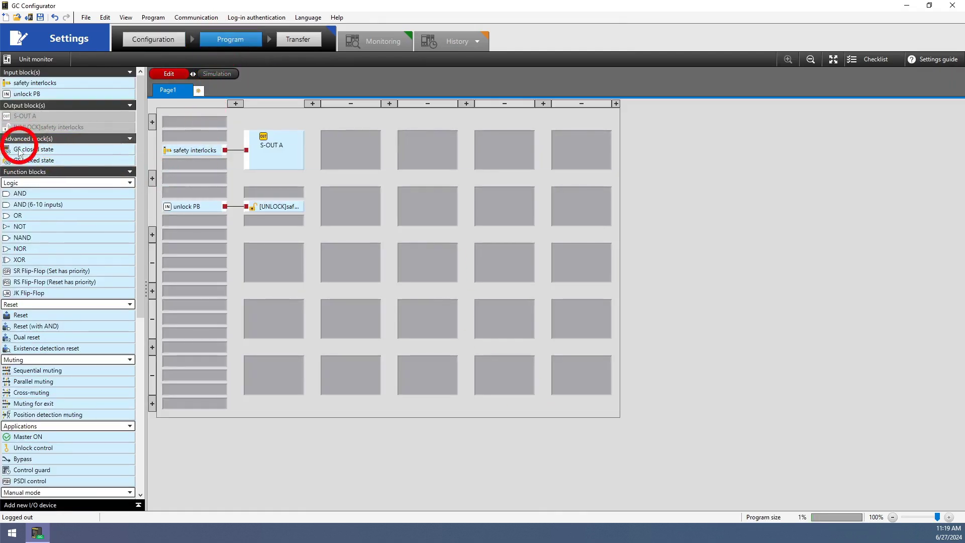
left_click_drag(36, 155, 135, 262)
left_click_drag(61, 159, 202, 317)
left_click(188, 266)
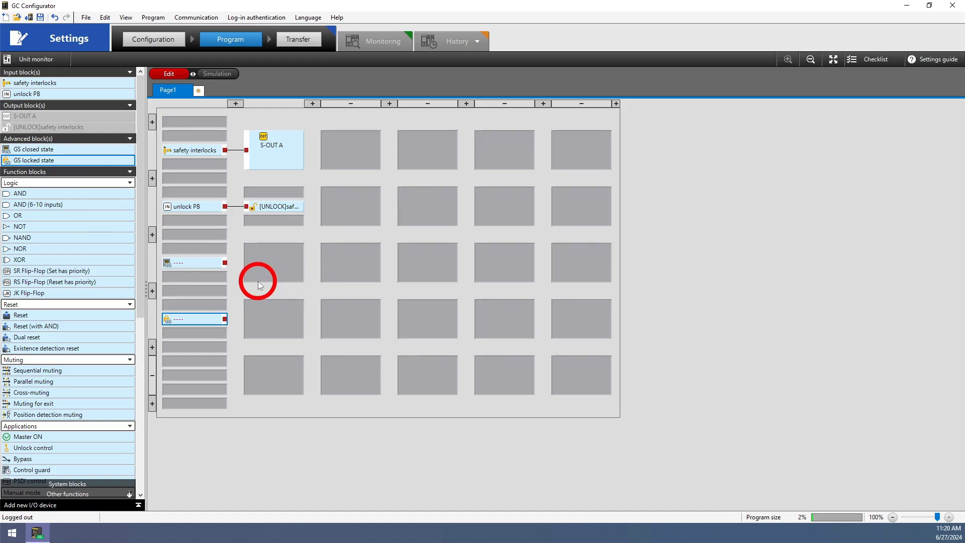
left_click(73, 150)
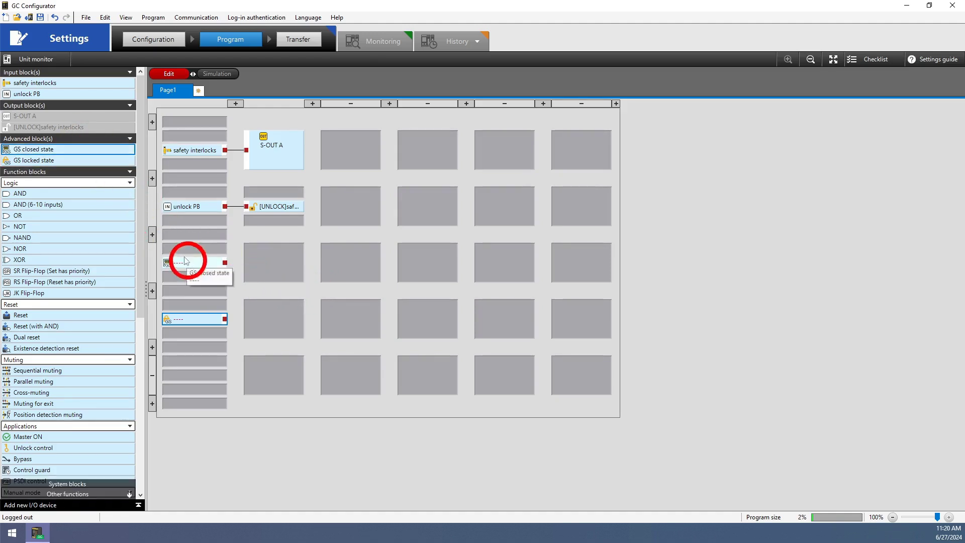
left_click(86, 160)
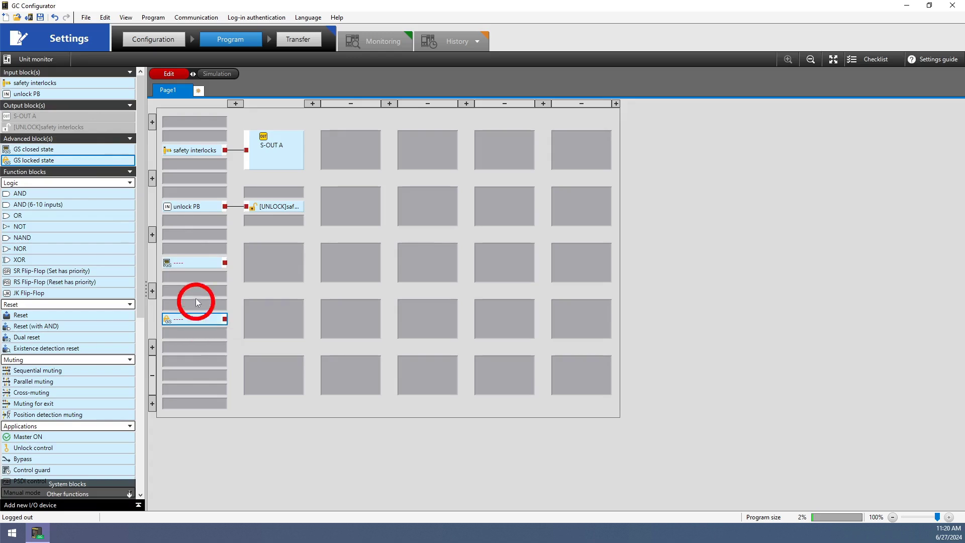
Step: Assign the GS closed state block to safety interlocks with target 2:GS-7*
double_click(190, 264)
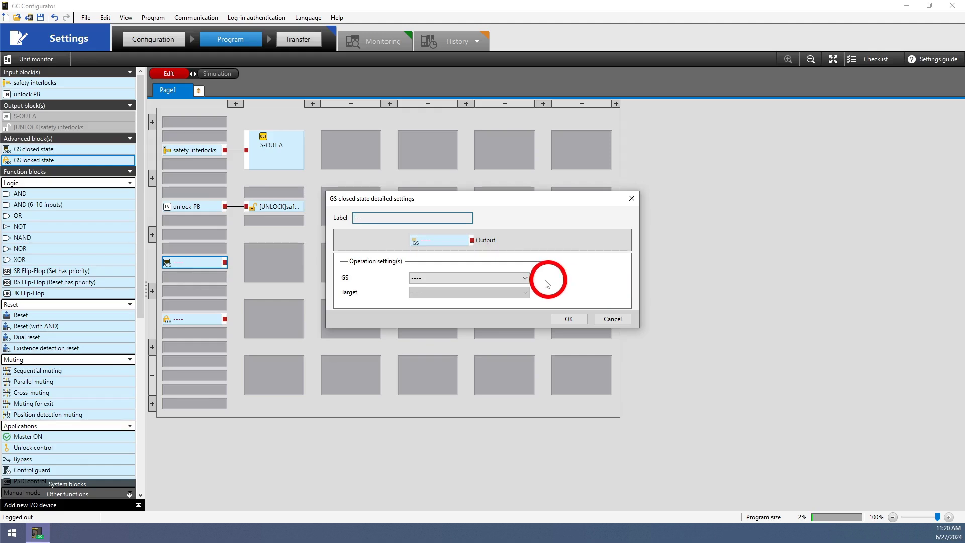
left_click(523, 279)
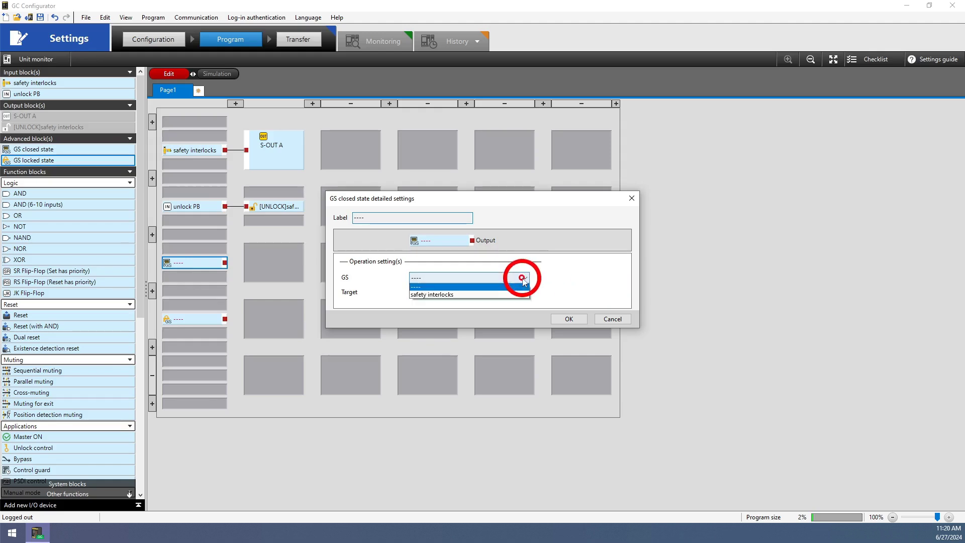
left_click(496, 298)
left_click(483, 293)
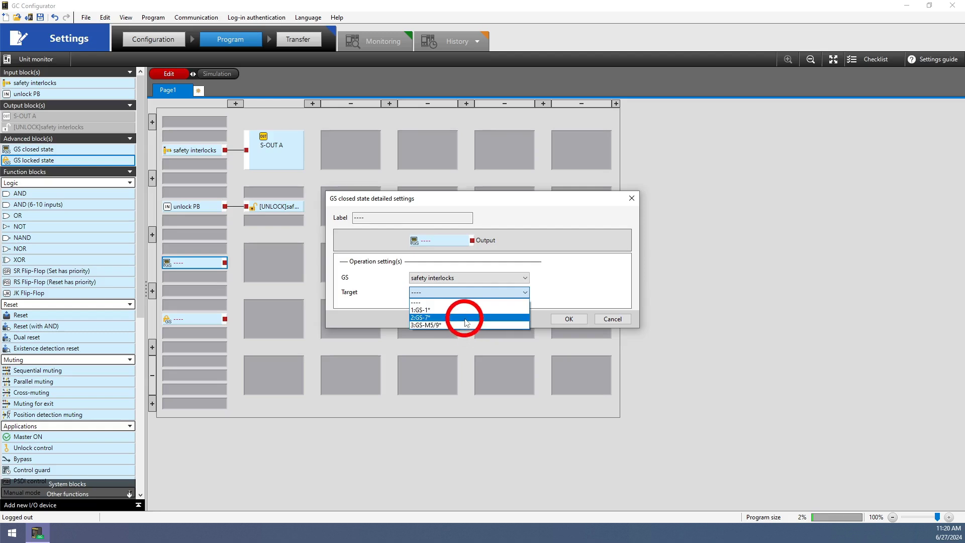
left_click(466, 326)
left_click(569, 319)
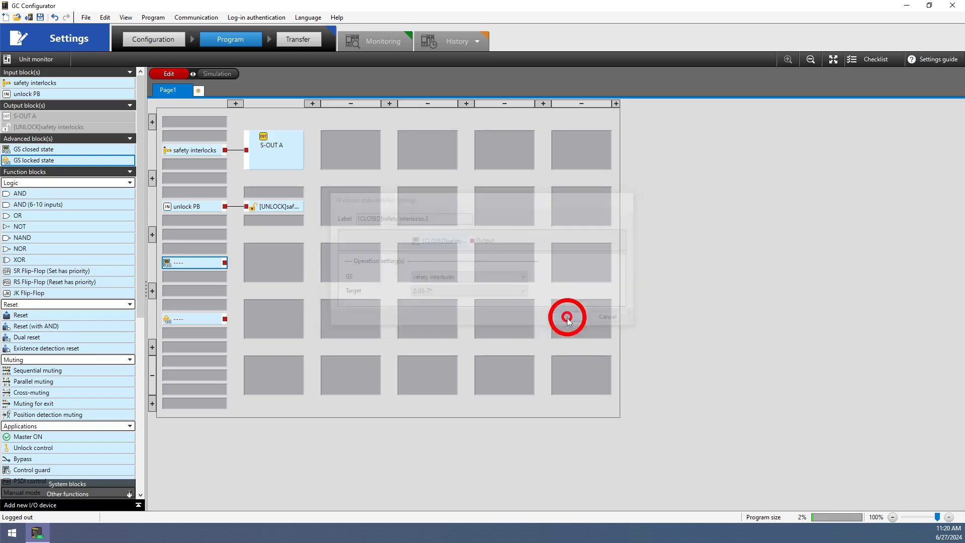
Step: Assign the GS locked state block to safety interlocks with target 2:GS-7*
double_click(196, 318)
left_click(432, 277)
left_click(438, 296)
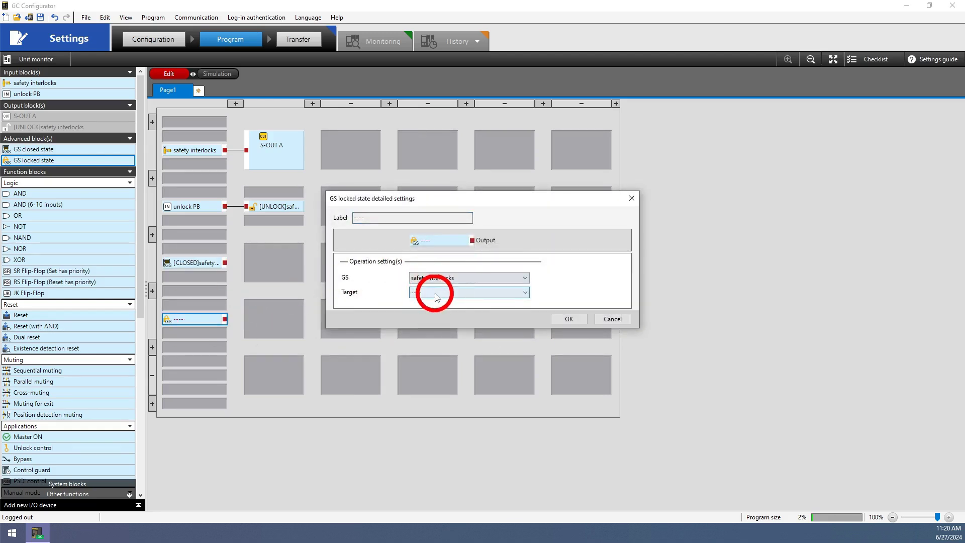
left_click(435, 293)
left_click(434, 310)
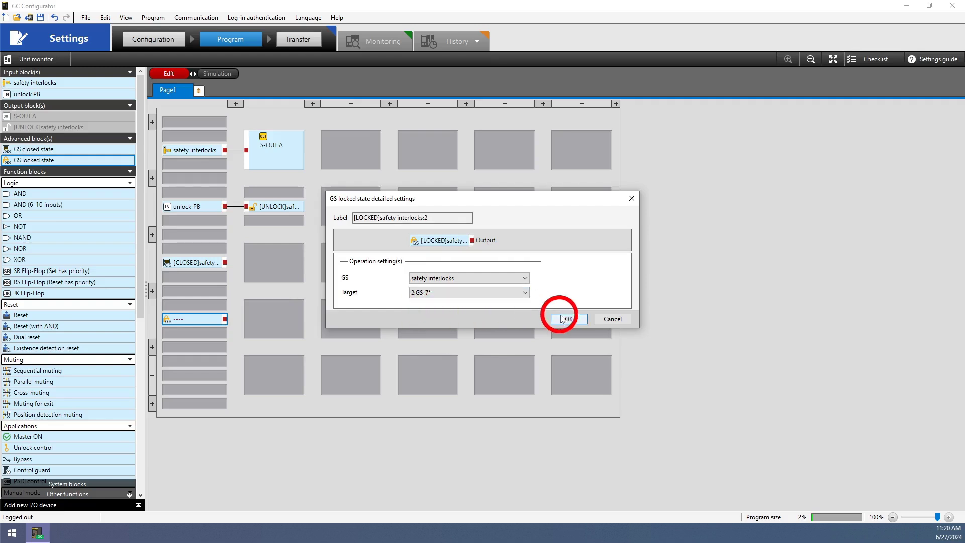
left_click(569, 319)
Step: Add EtherNet/IP communication and two COM-OUT communication outputs to the configuration
left_click(153, 39)
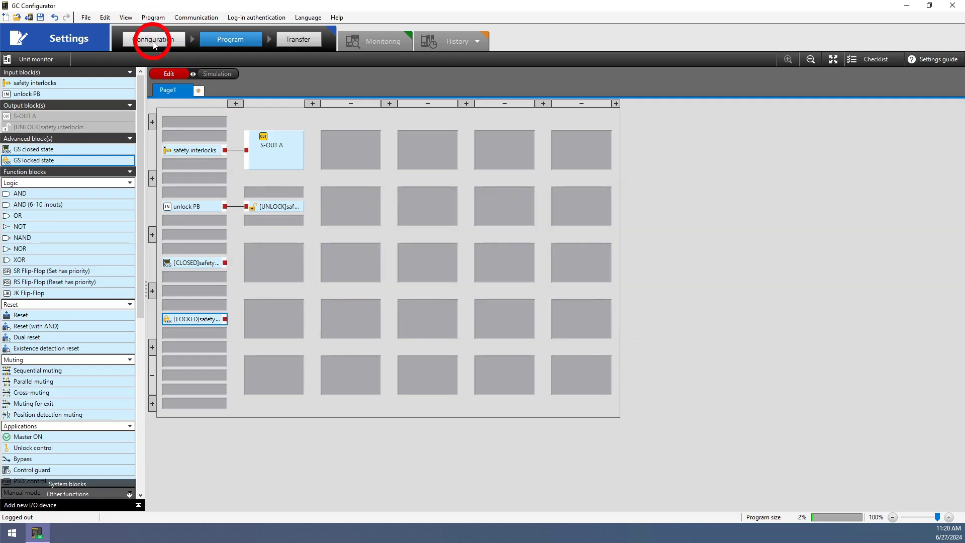
left_click_drag(140, 233, 133, 318)
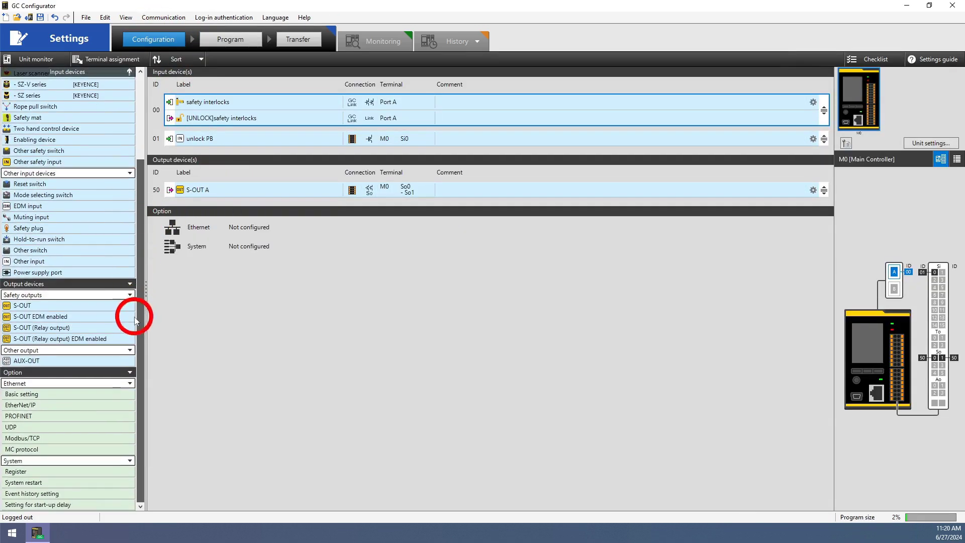
double_click(11, 406)
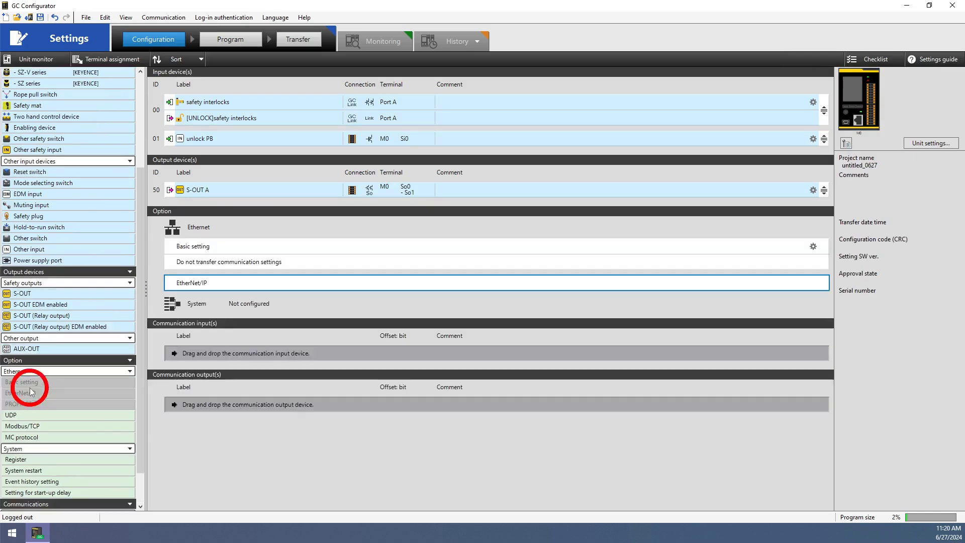
scroll(34, 389, "down", 2)
double_click(49, 504)
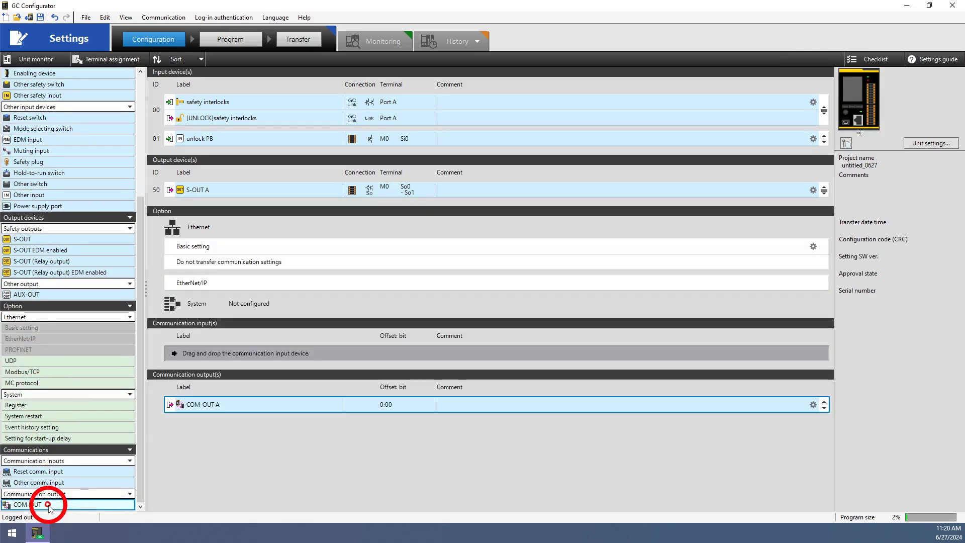
double_click(49, 505)
Step: Label the first communication output "2nd door locked" and the second "2nd door open"
left_click(208, 403)
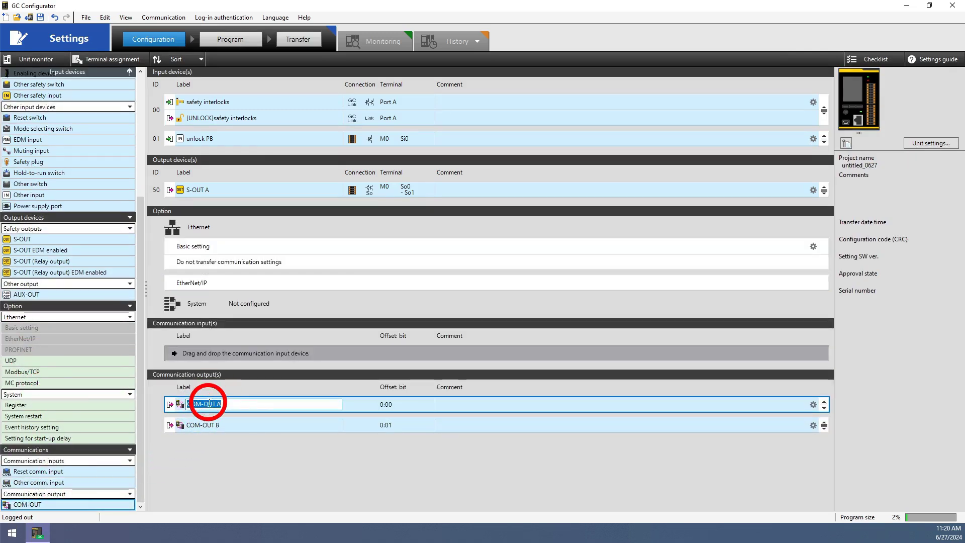
type("2nd door lock")
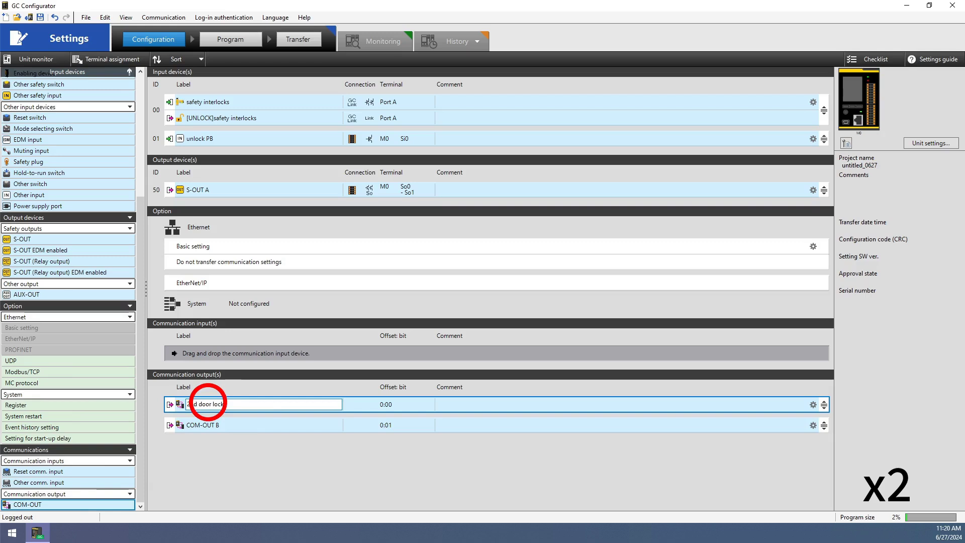
type("ed")
left_click(206, 424)
type("2nd")
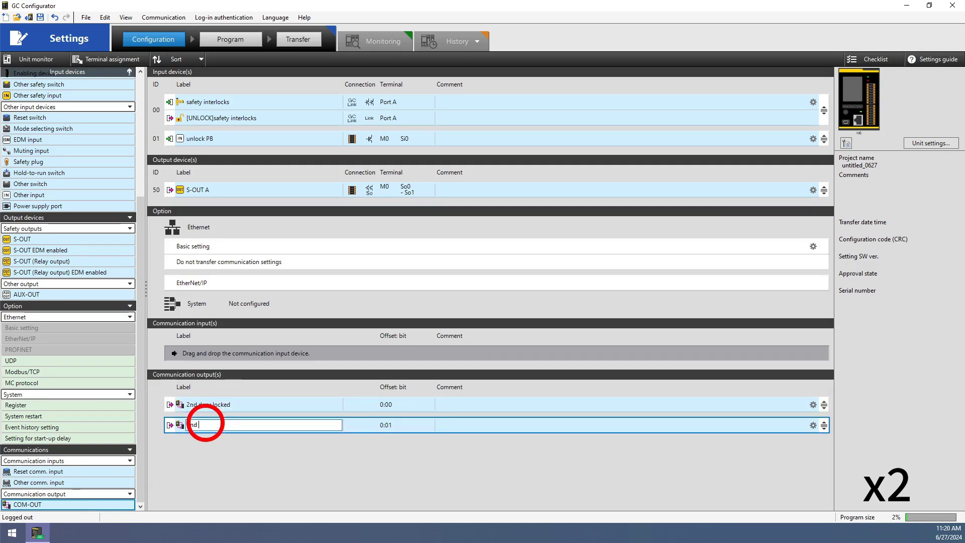
type(" door open")
left_click(211, 413)
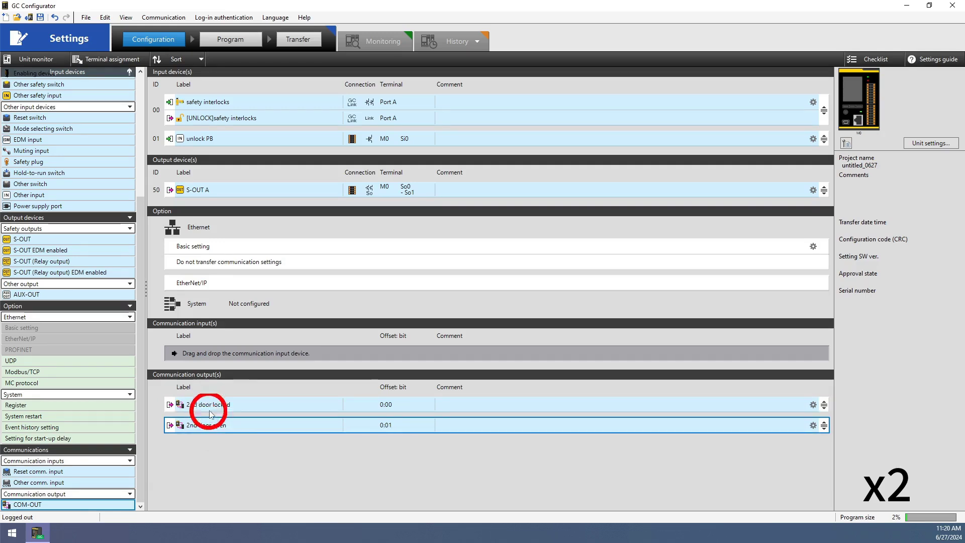
Step: Place the 2nd door open and 2nd door locked outputs in the program and connect the GS locked state block to 2nd door locked
left_click(227, 39)
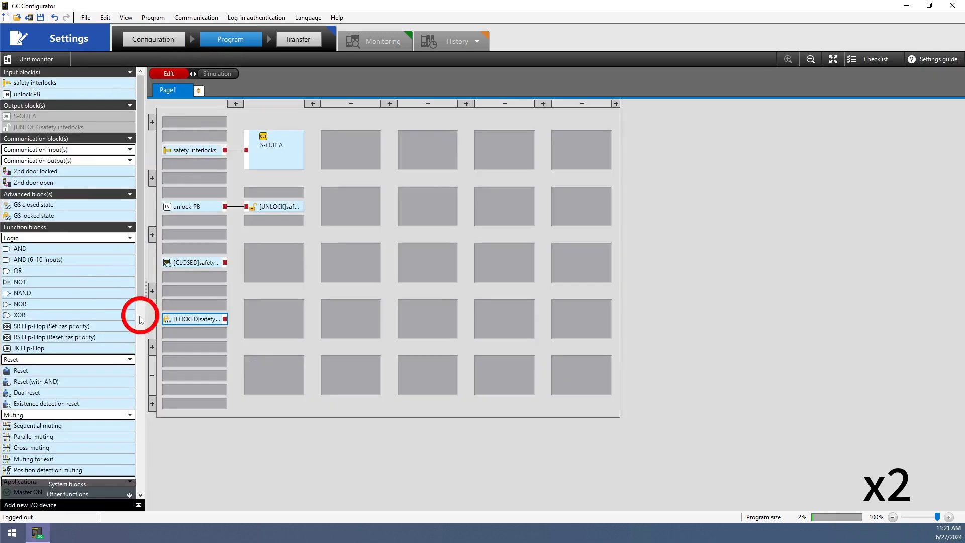
left_click_drag(54, 181, 276, 263)
left_click_drag(58, 171, 288, 327)
left_click_drag(224, 318, 246, 319)
Step: Move the 2nd door open output one column over and insert a connected NOT block between it and the GS closed state block
left_click_drag(266, 263, 353, 263)
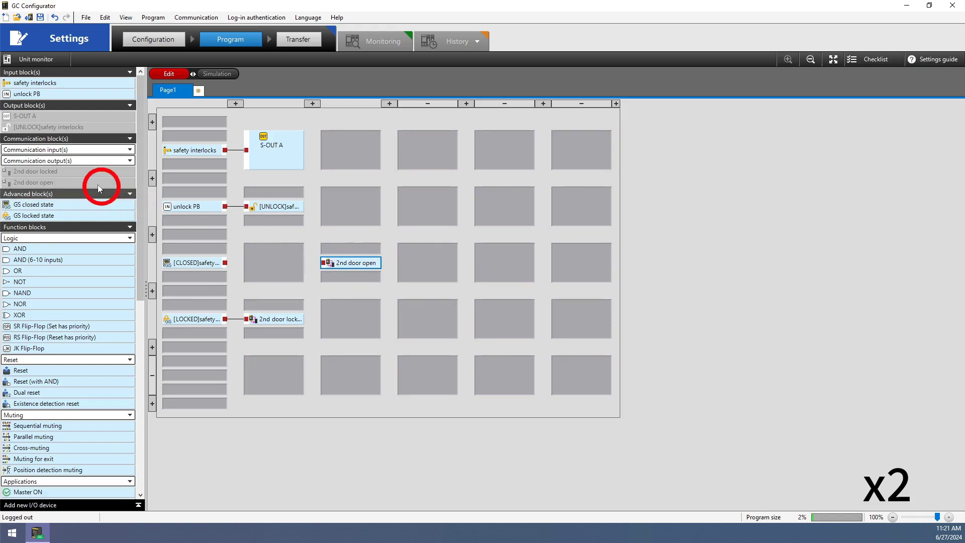
left_click_drag(30, 281, 246, 263)
left_click_drag(302, 262, 323, 262)
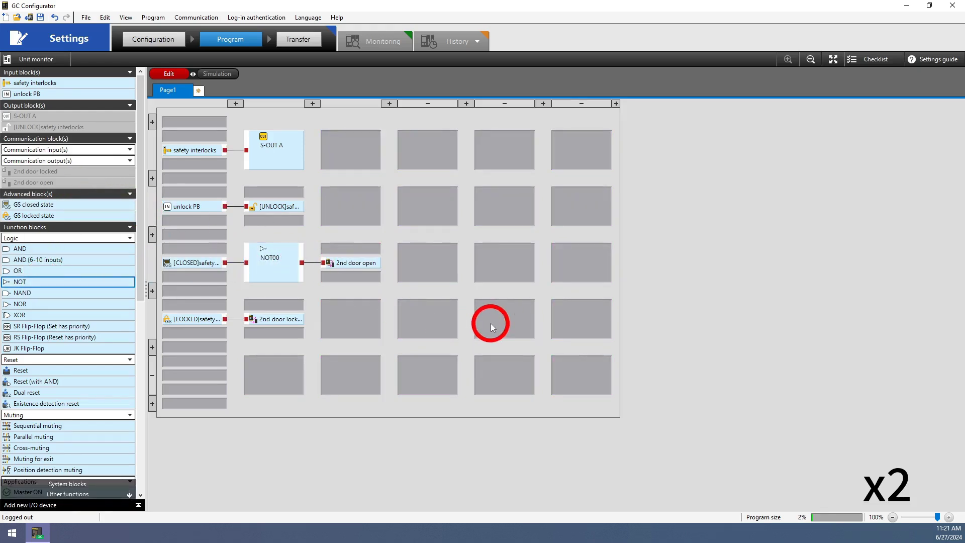